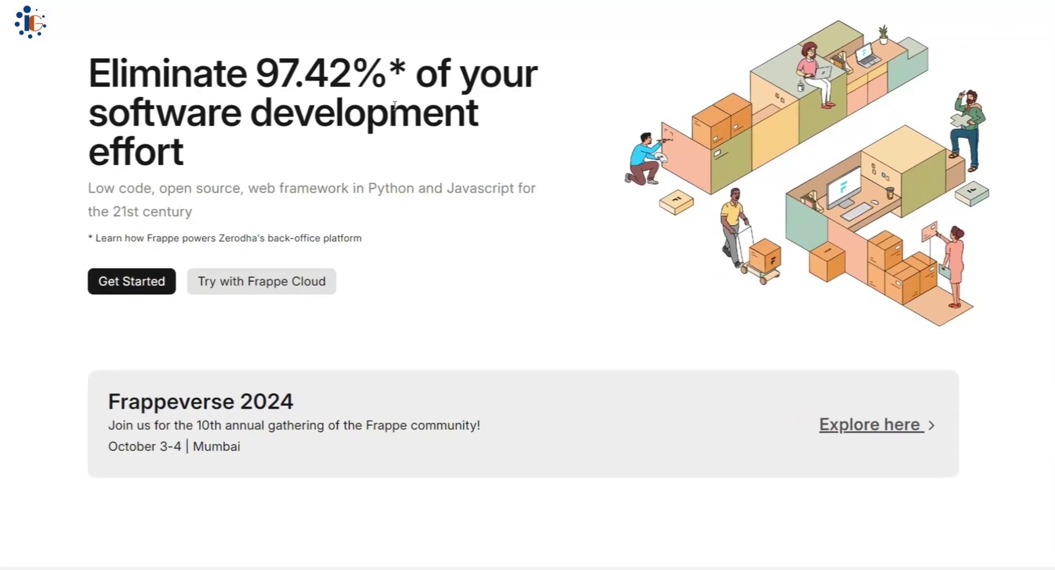
- Highlight the Frappe low-code framework subtitle, then scroll down to the Learn Frappe Framework section
drag(152, 186, 287, 212)
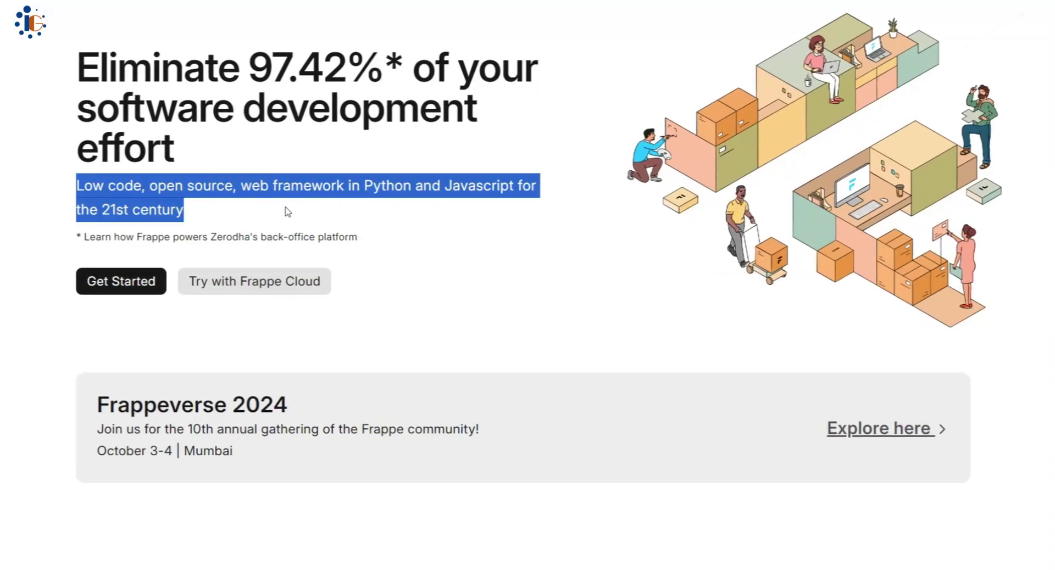
click(1, 341)
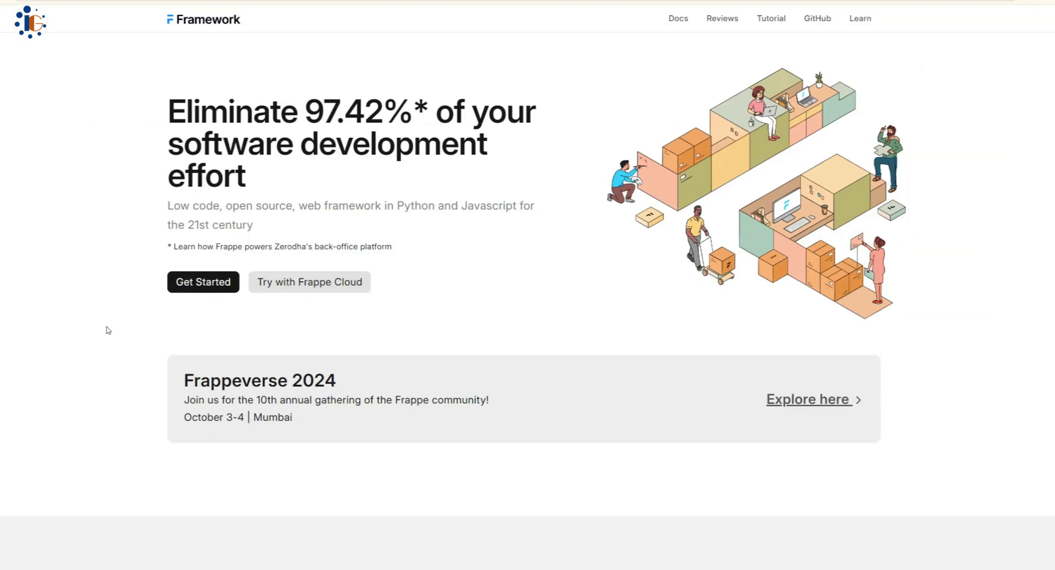
scroll(107, 330, down, 4)
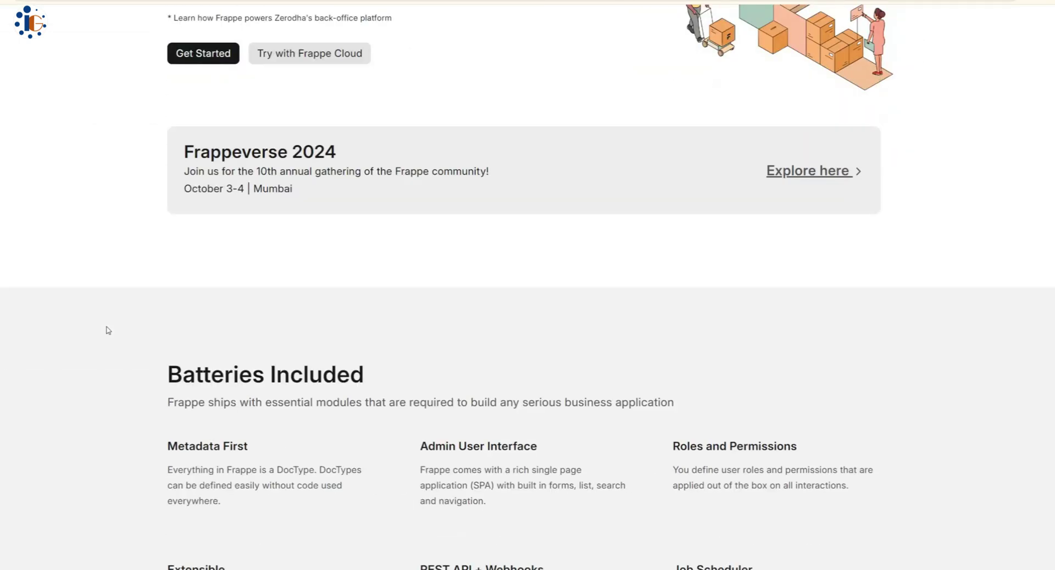
scroll(109, 331, down, 15)
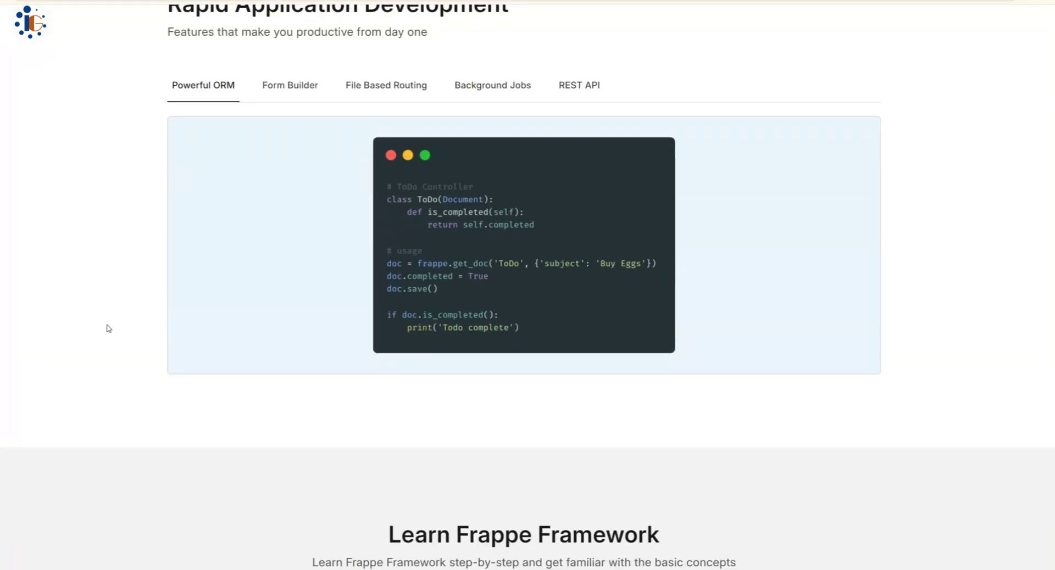
scroll(109, 328, down, 5)
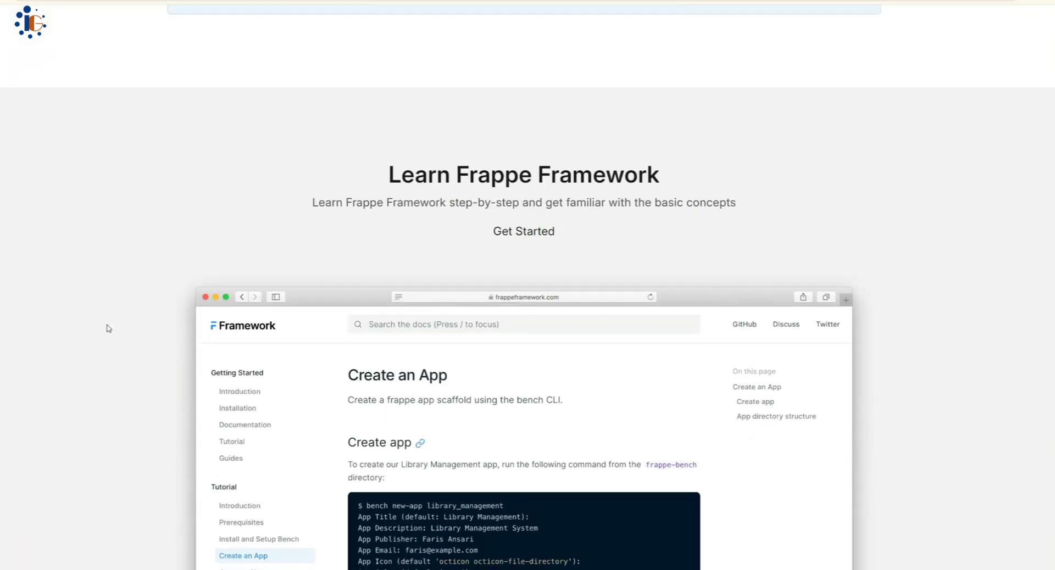
scroll(108, 328, down, 3)
scroll(109, 329, down, 10)
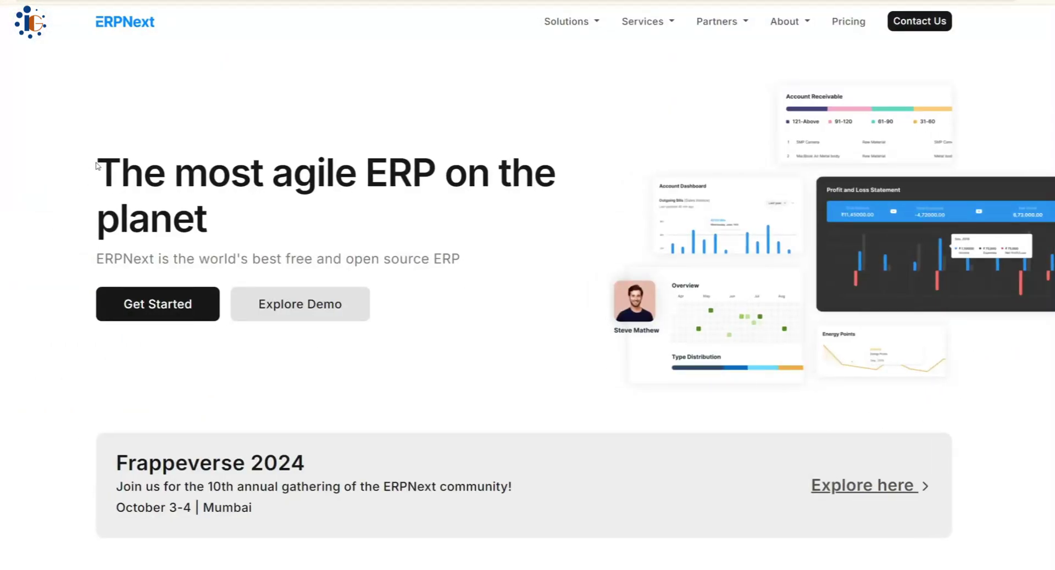
- Highlight the 'most agile ERP' headline and its subtitle on the ERPNext homepage
drag(97, 165, 522, 215)
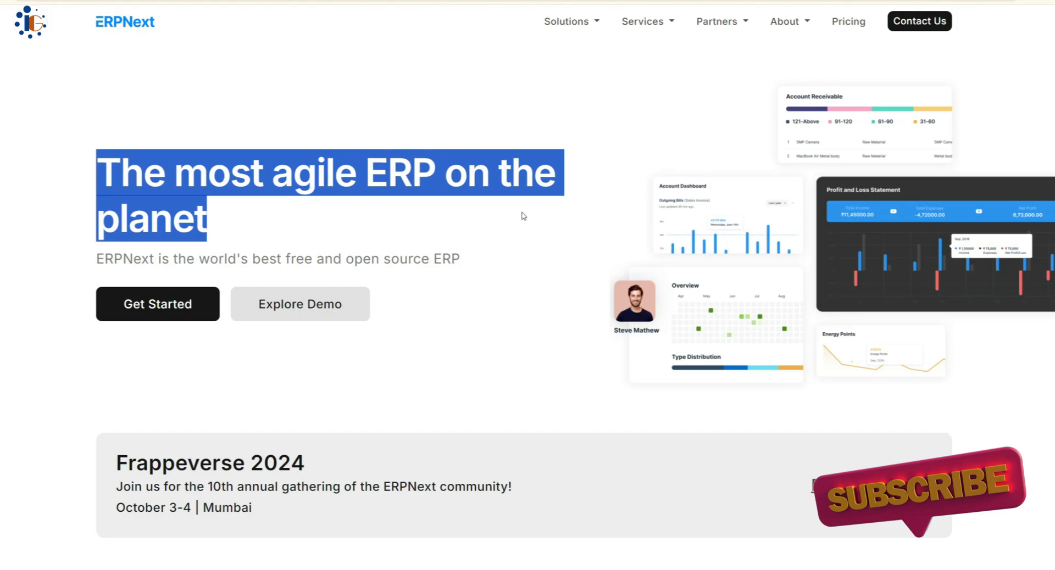
drag(98, 260, 461, 259)
click(478, 405)
scroll(478, 405, down, 10)
scroll(478, 381, down, 10)
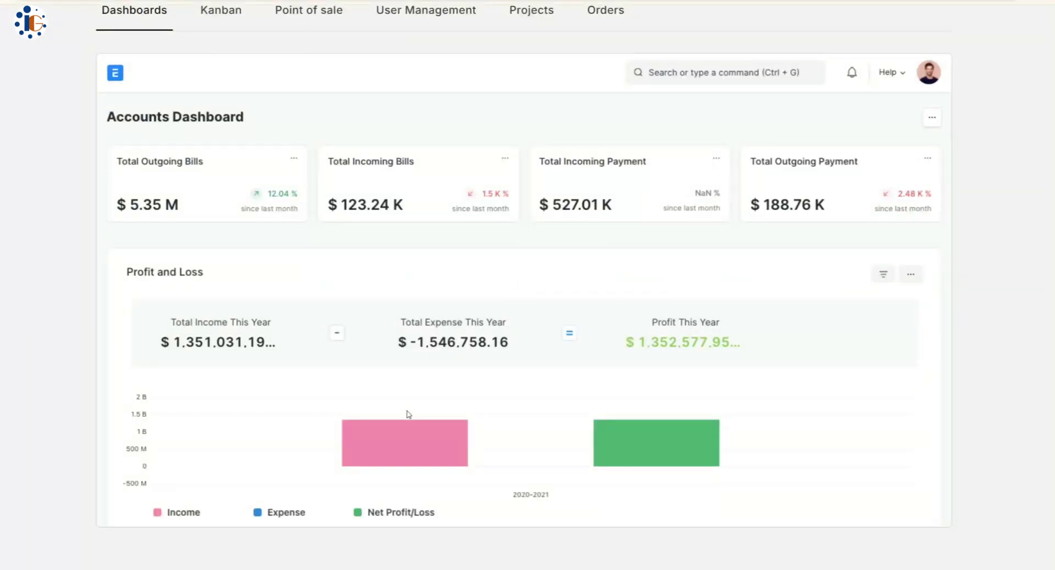
- Show the Kanban, Point of sale and User Management screens, then browse the modules and integrations
click(220, 10)
click(309, 13)
click(425, 17)
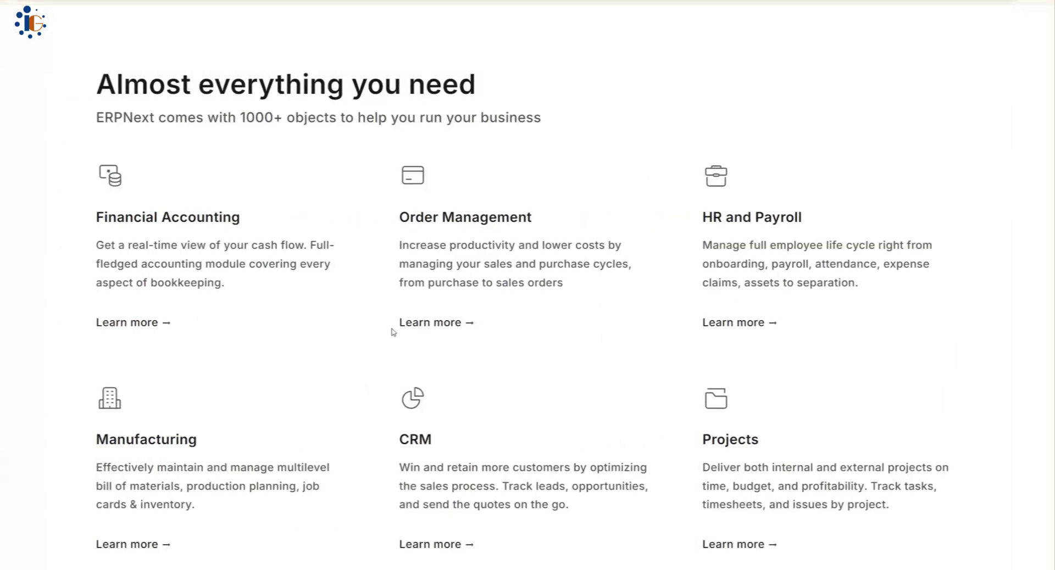
scroll(393, 332, down, 2)
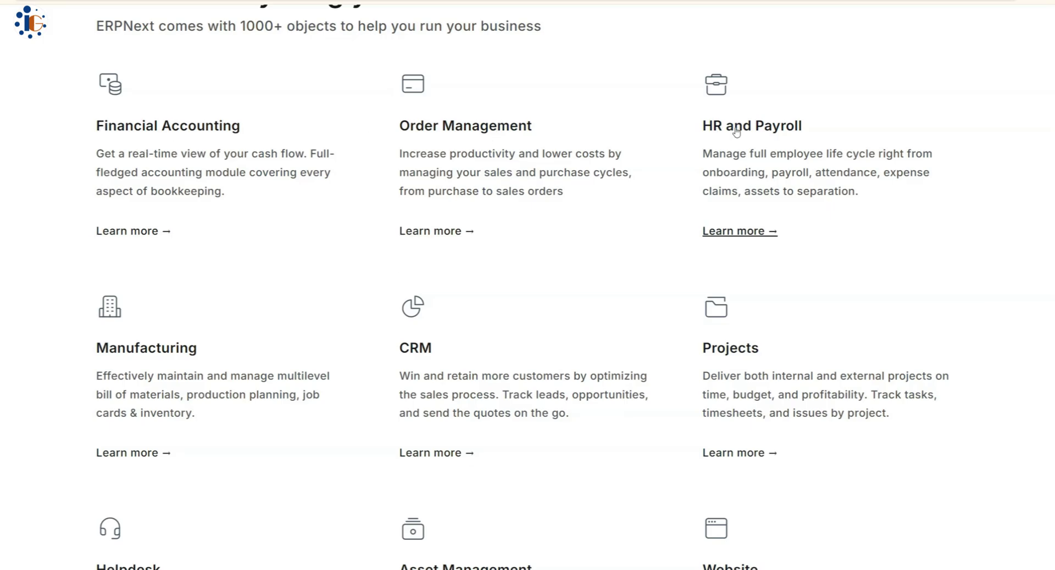
scroll(605, 250, down, 3)
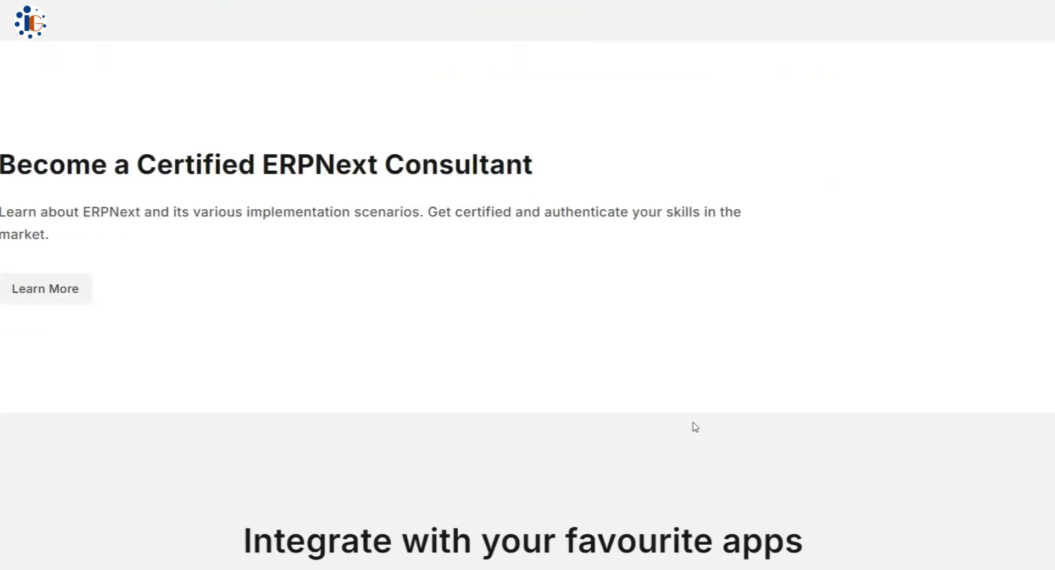
scroll(695, 427, down, 5)
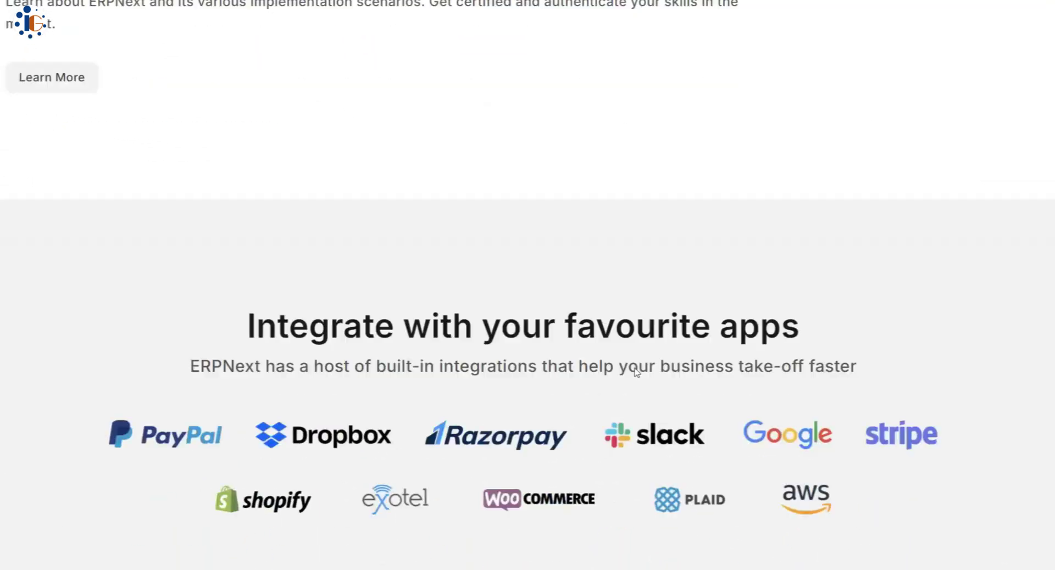
scroll(638, 375, down, 2)
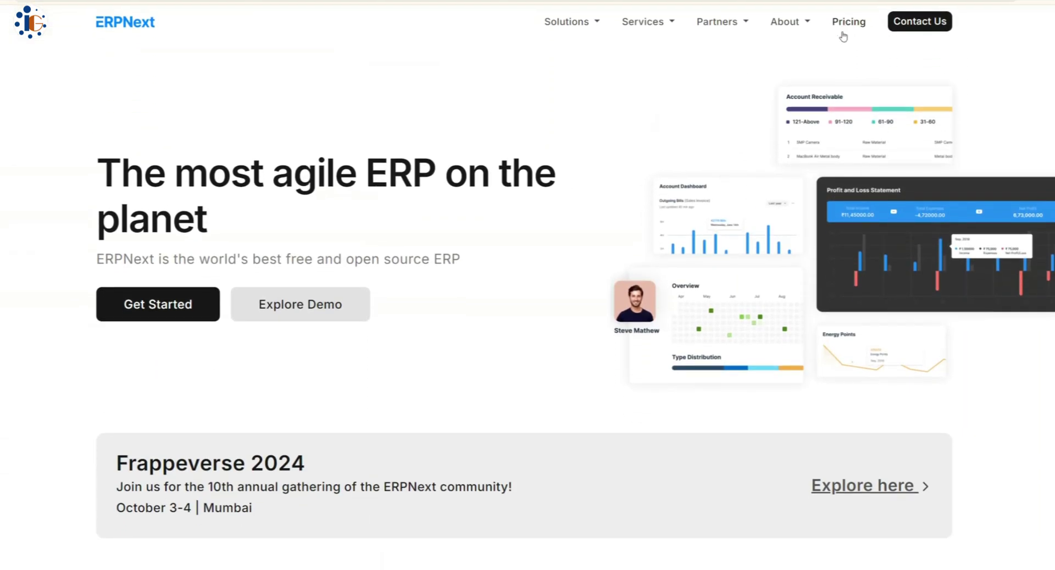
- Go to the ERPNext pricing page and scroll to the plans and Open Source option
click(843, 33)
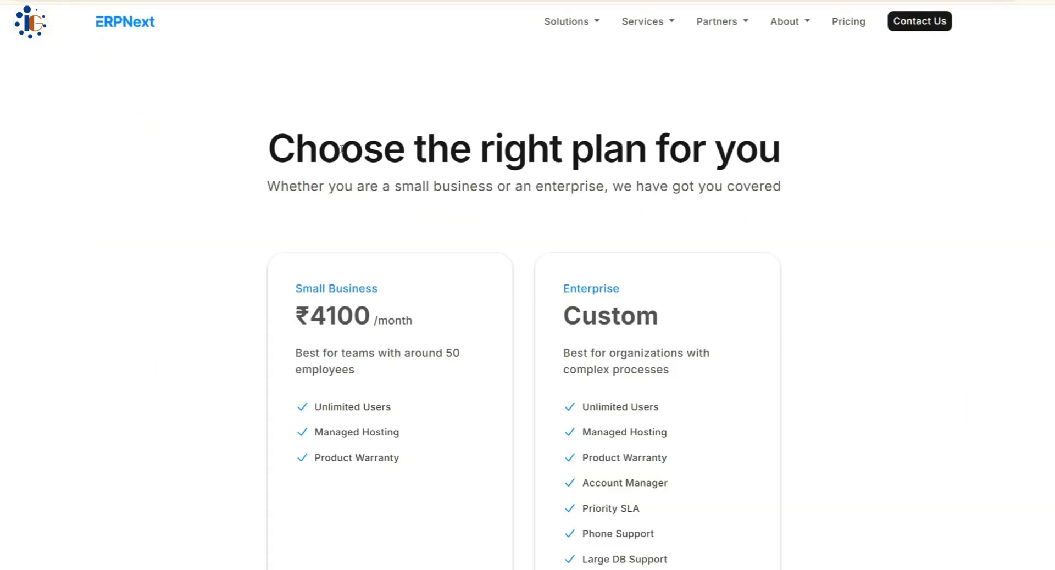
scroll(194, 230, down, 3)
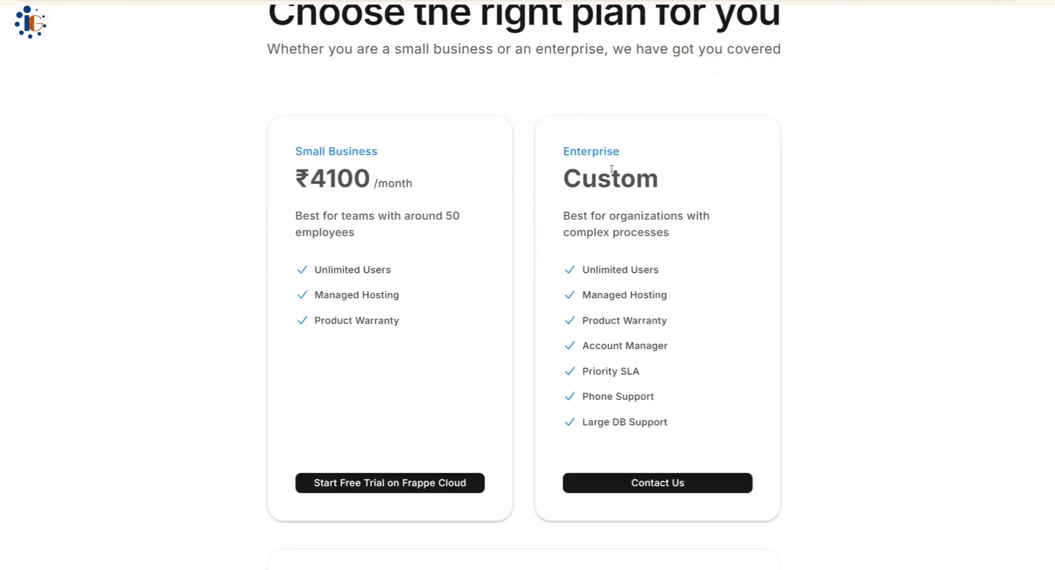
scroll(506, 273, down, 4)
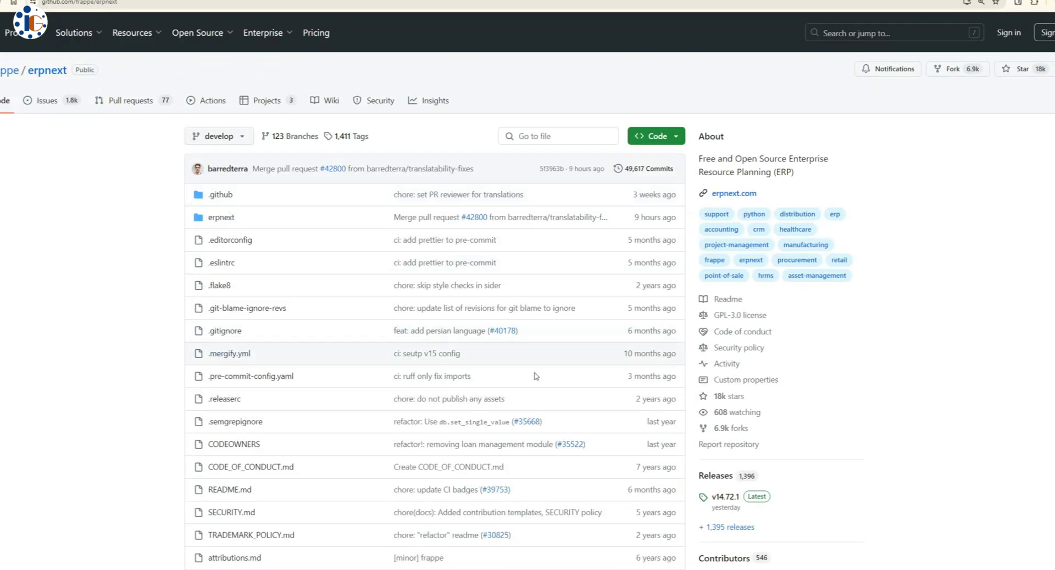
- Read through the erpnext and bench READMEs on GitHub
scroll(537, 306, down, 10)
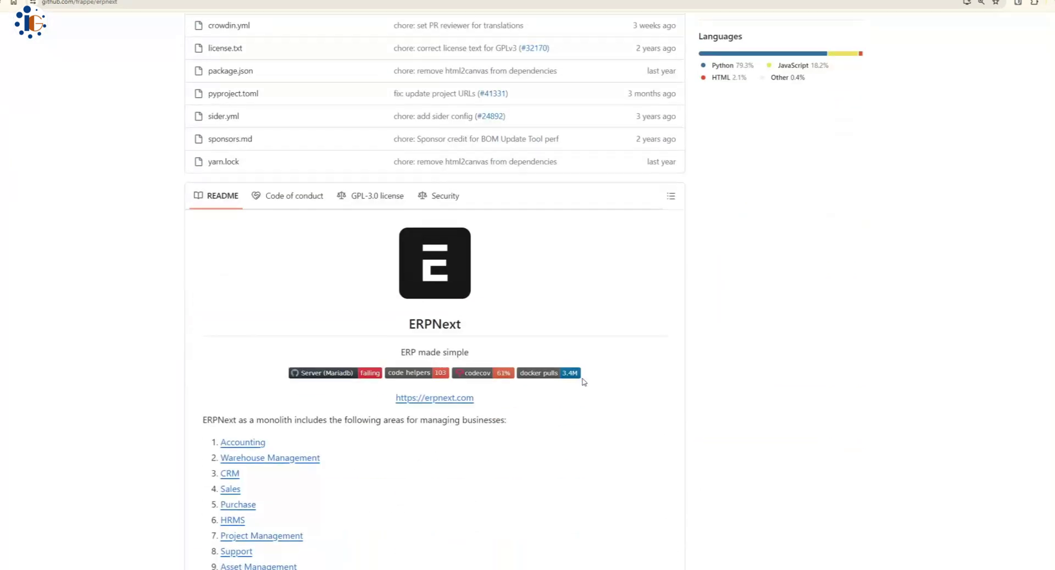
scroll(502, 341, down, 9)
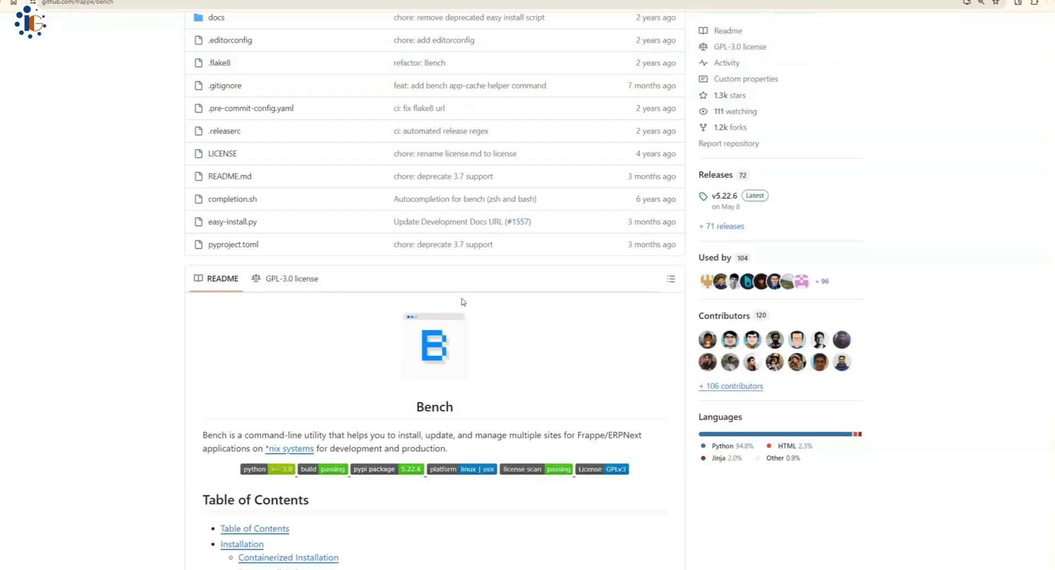
scroll(418, 183, down, 4)
scroll(455, 224, down, 15)
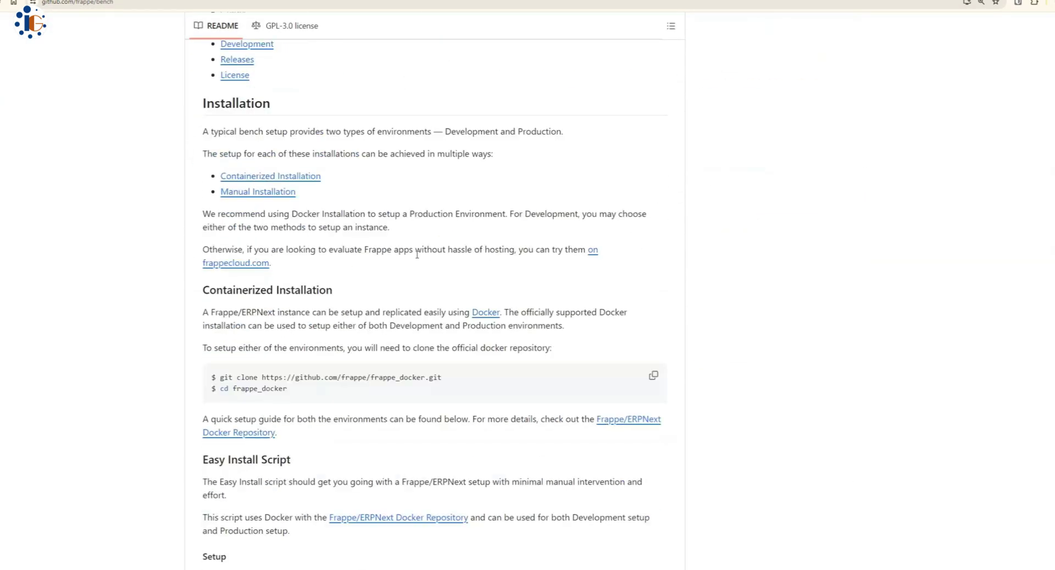
scroll(332, 381, down, 20)
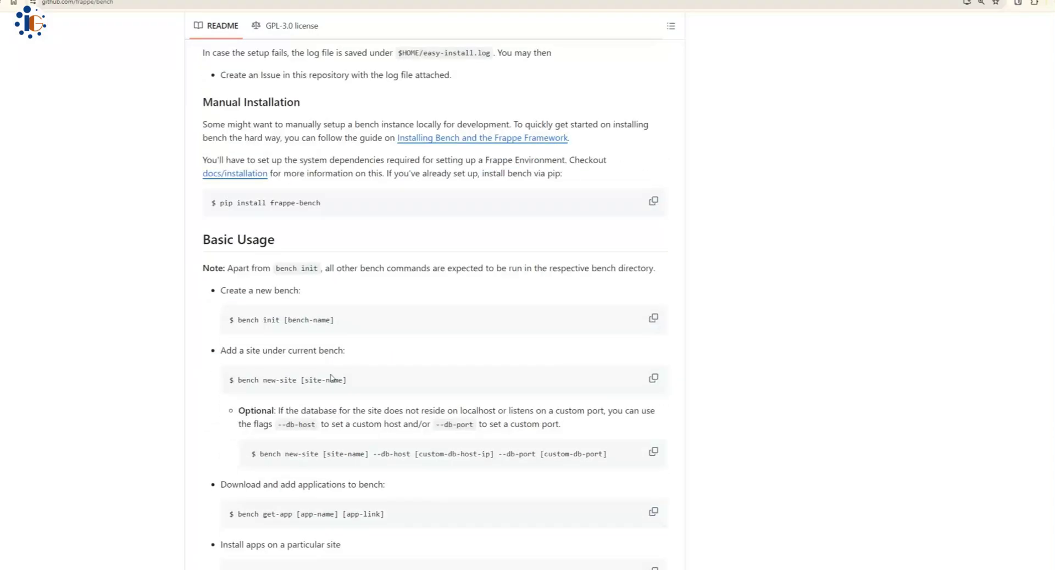
scroll(332, 371, down, 3)
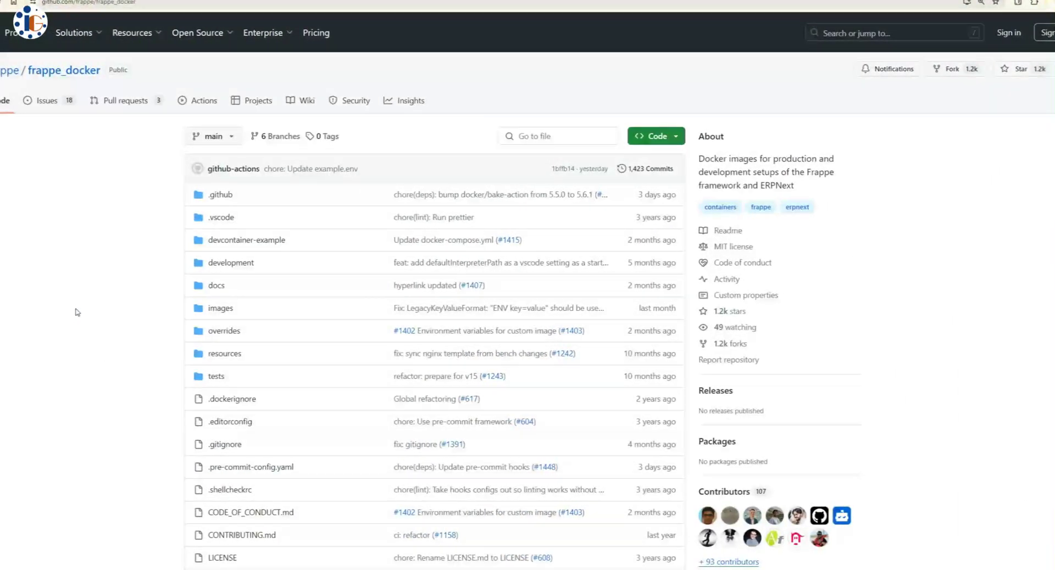
scroll(110, 337, down, 10)
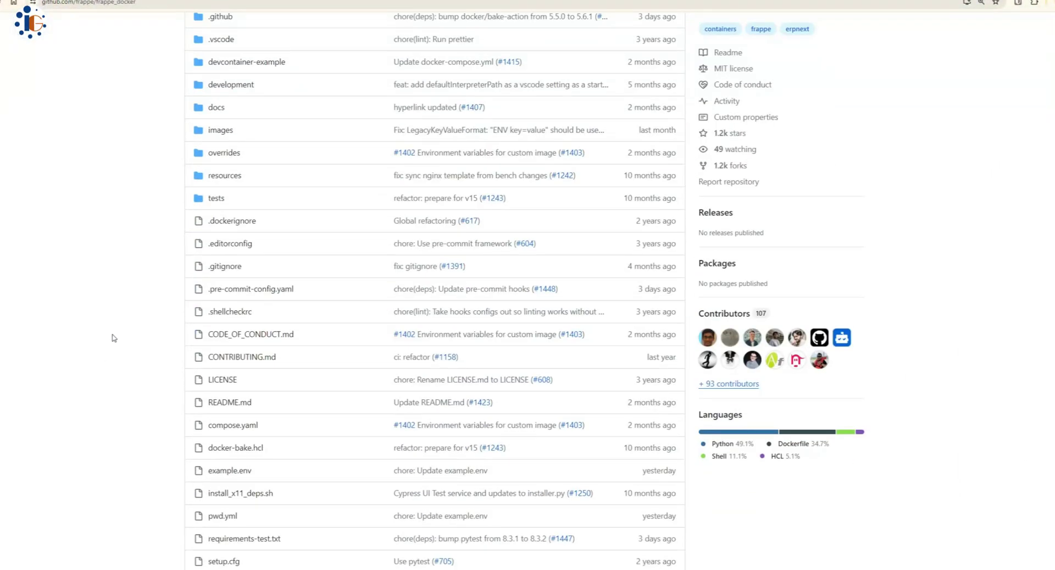
scroll(113, 330, up, 6)
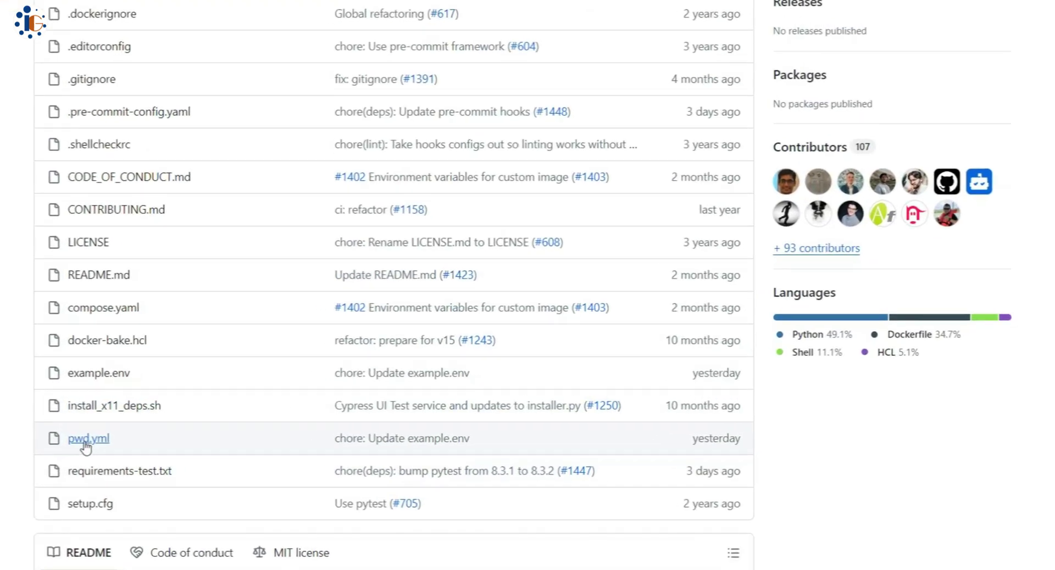
- Open the pwd.yml compose file in the frappe_docker repository
click(103, 439)
scroll(439, 330, down, 10)
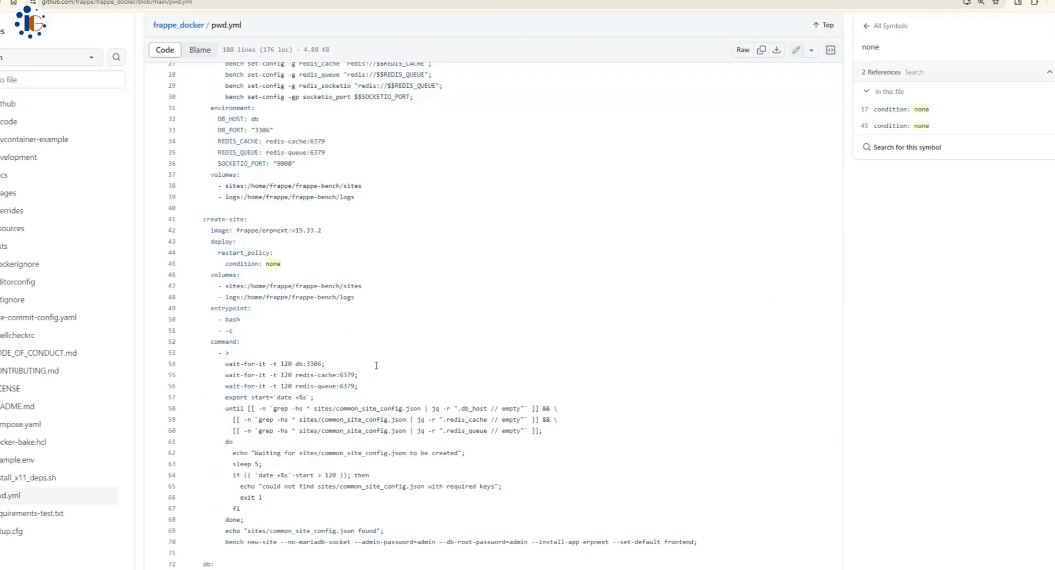
scroll(763, 213, up, 15)
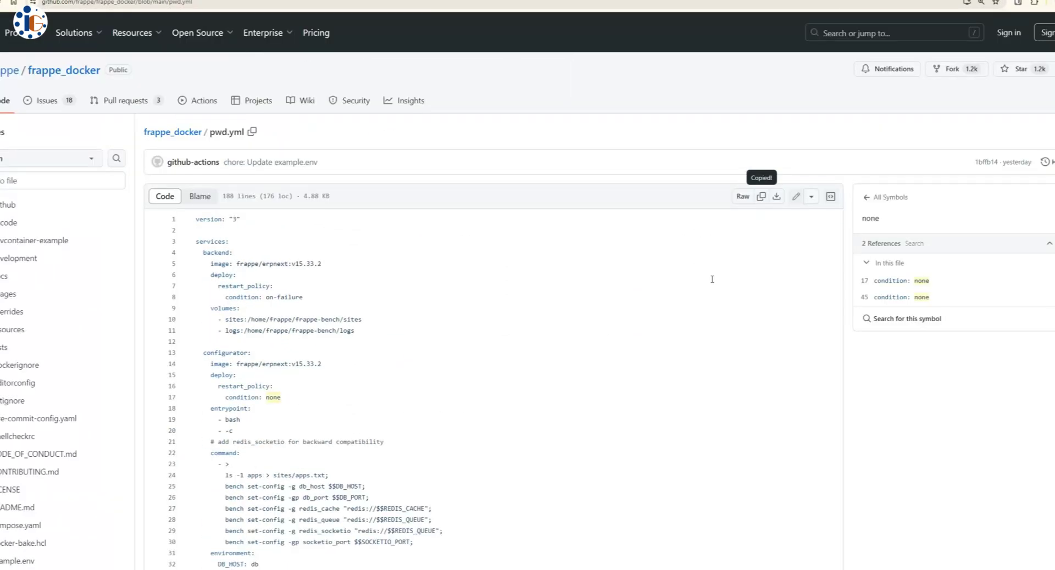
- Name the Portainer stack 'erpnext' and paste the pwd.yml contents into its compose editor
text(erpnext)
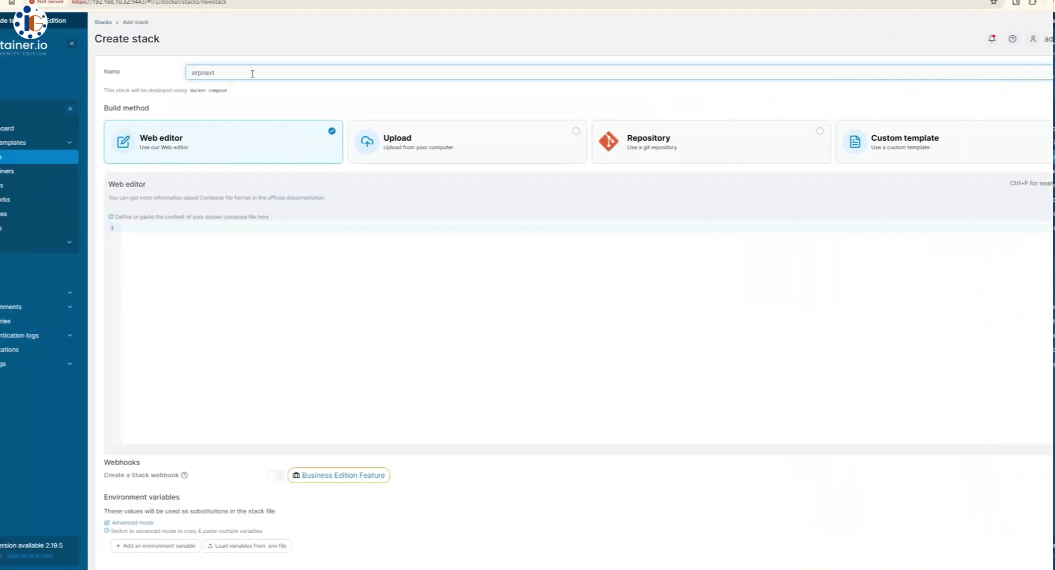
click(309, 235)
key(ctrl+v)
- Review the backend's on-failure restart condition and the database port setting in the compose file
scroll(366, 321, up, 15)
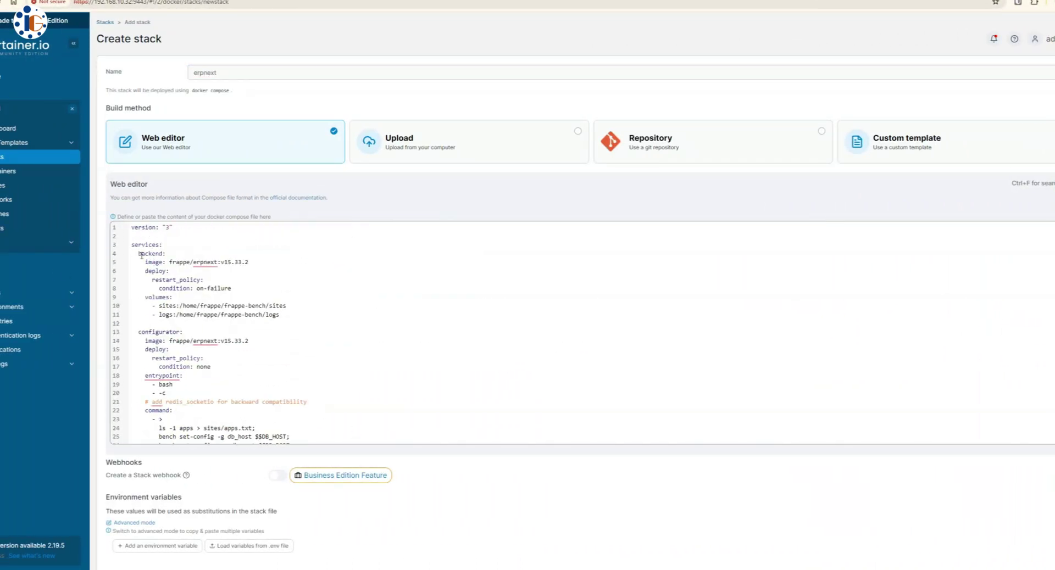
click(231, 288)
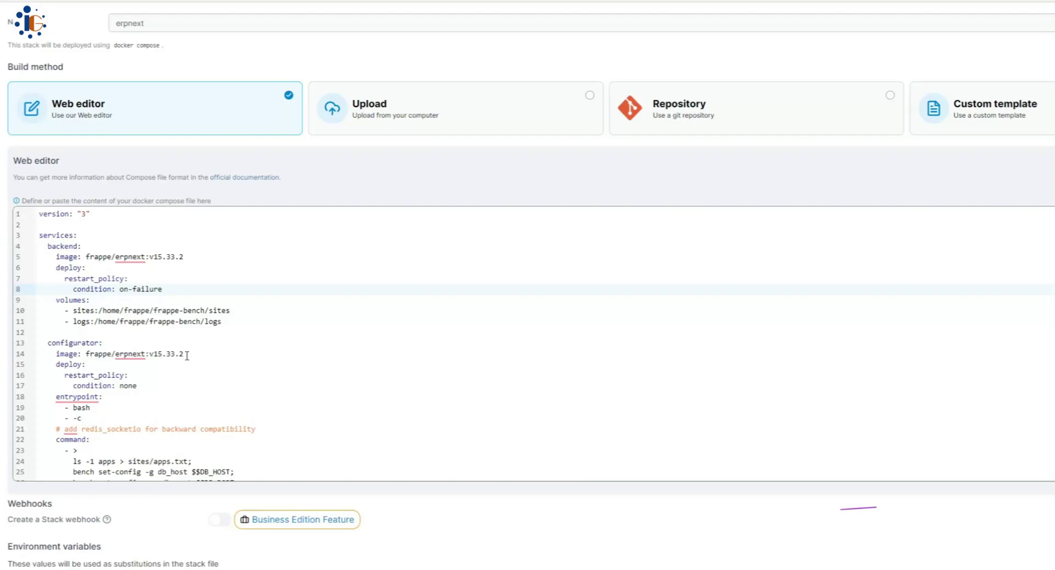
scroll(187, 355, down, 2)
scroll(93, 335, down, 5)
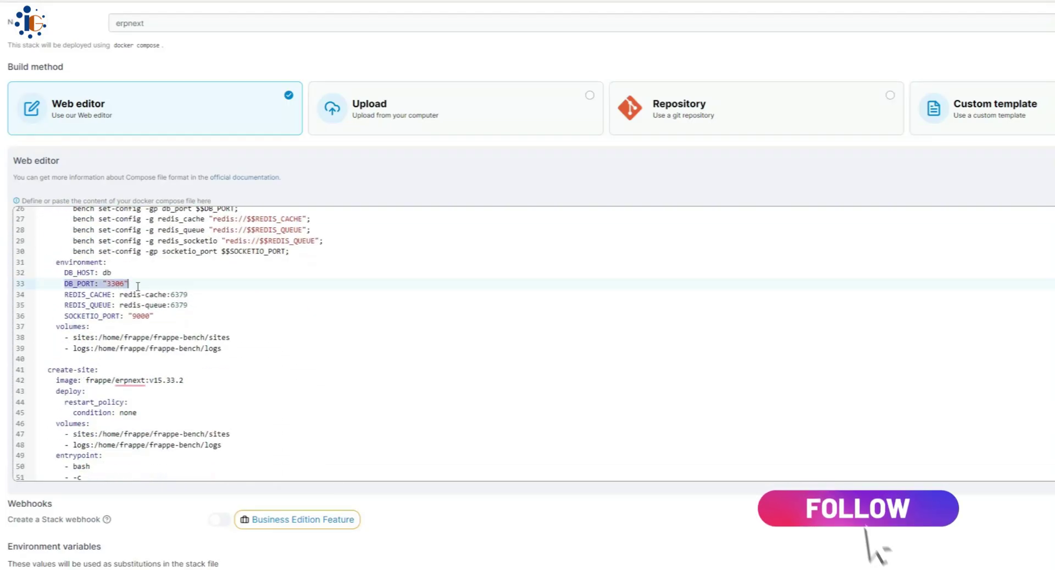
click(257, 282)
scroll(256, 357, down, 9)
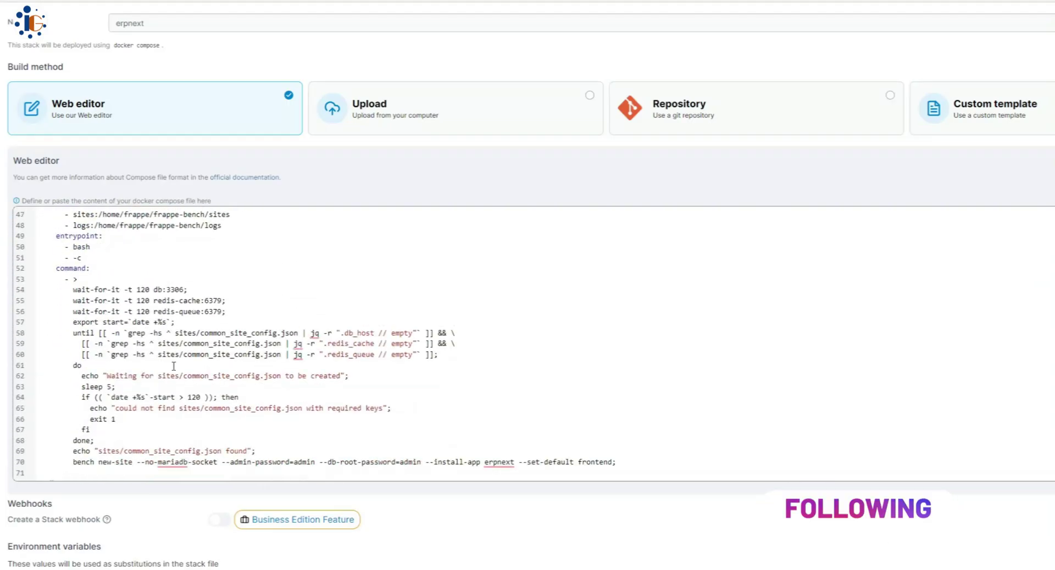
- Check the database healthcheck retries and password and the MariaDB root password setting
drag(56, 275, 137, 274)
click(291, 315)
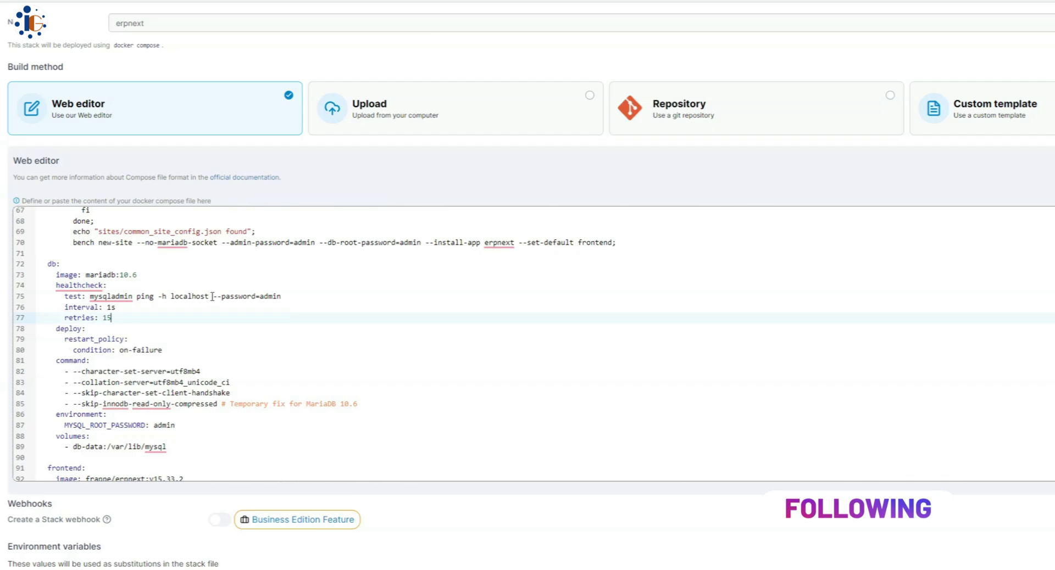
drag(221, 297, 299, 303)
scroll(297, 314, down, 2)
double_click(165, 370)
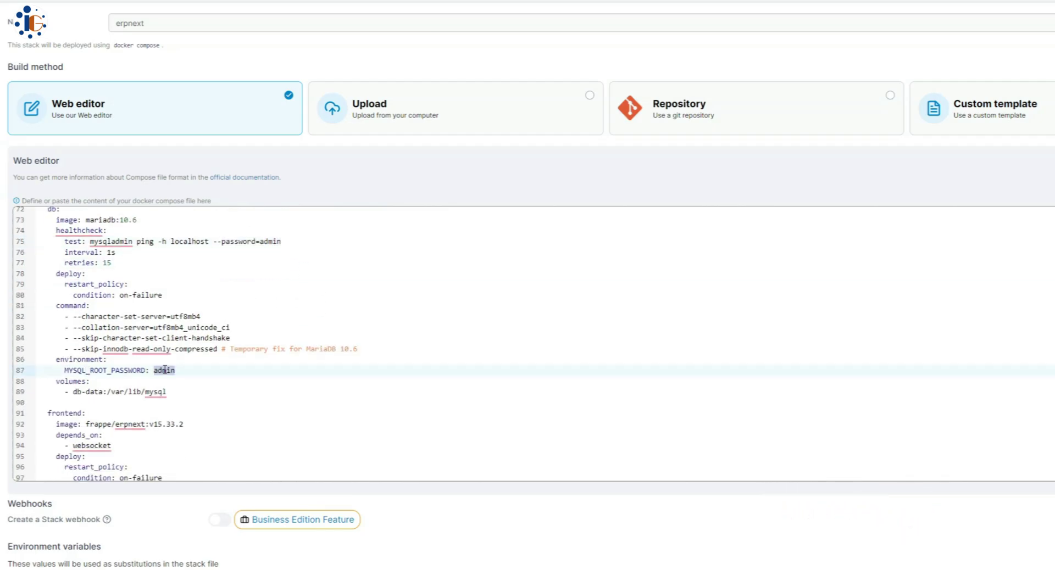
scroll(165, 371, down, 6)
scroll(187, 421, down, 9)
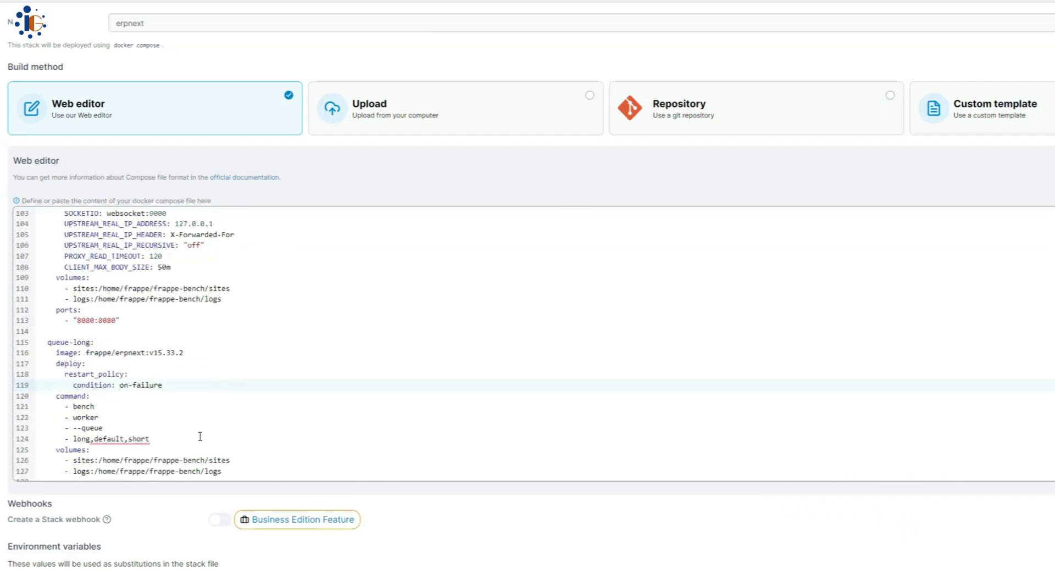
scroll(200, 434, down, 8)
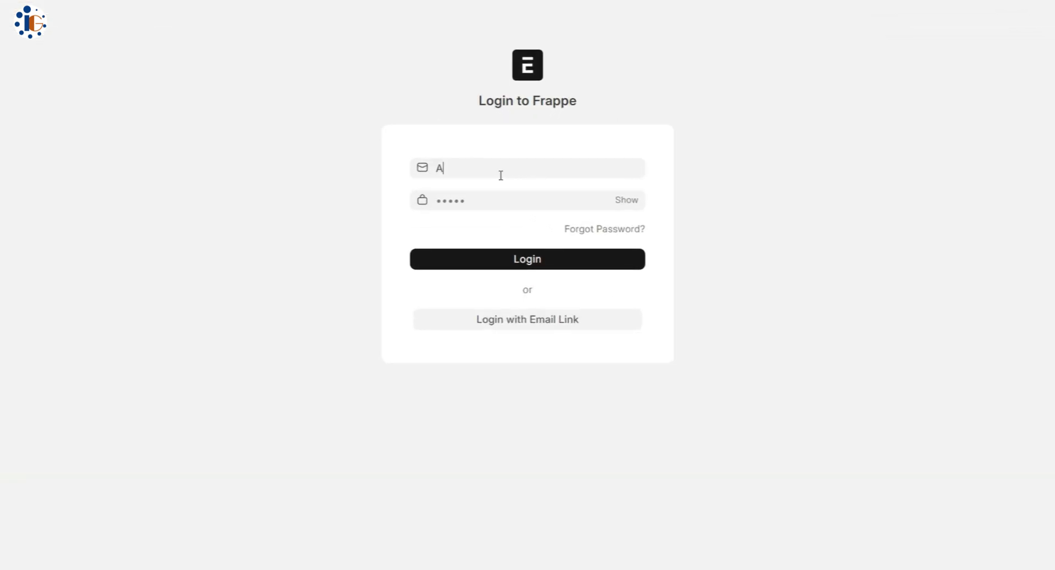
- Log in to ERPNext as Administrator and move past the Welcome step
text(administrator)
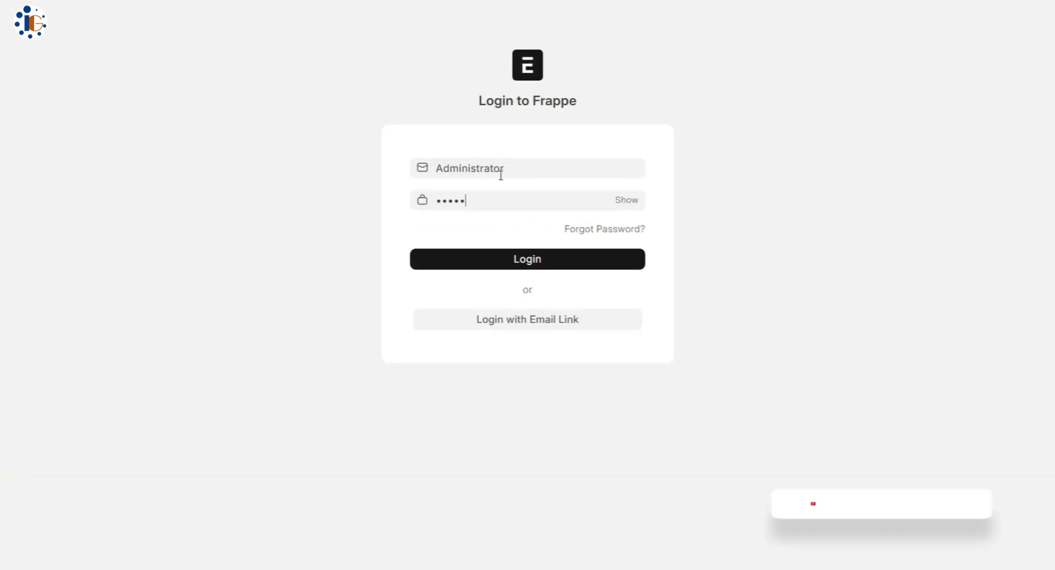
key(Return)
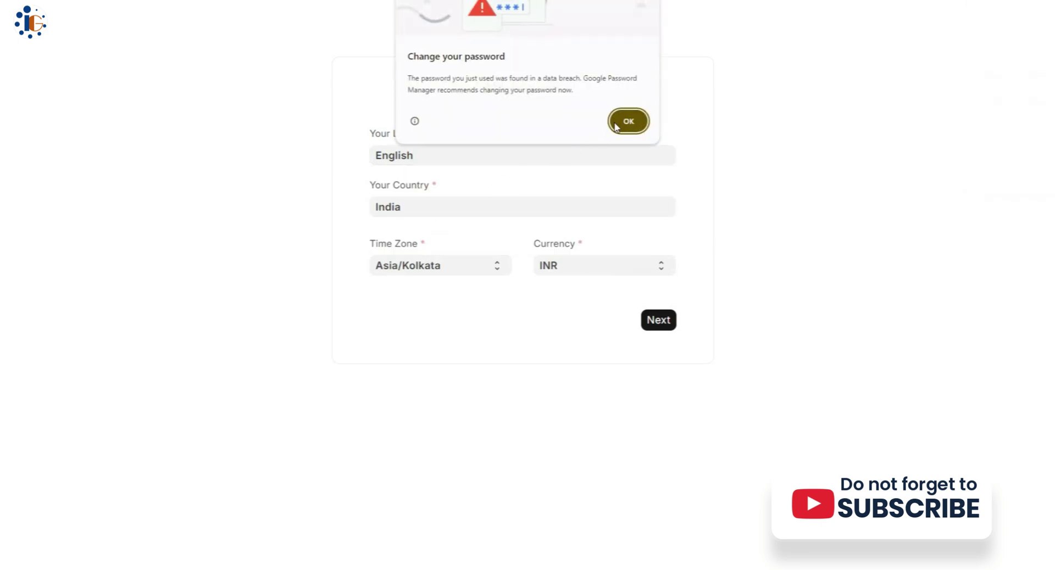
click(620, 122)
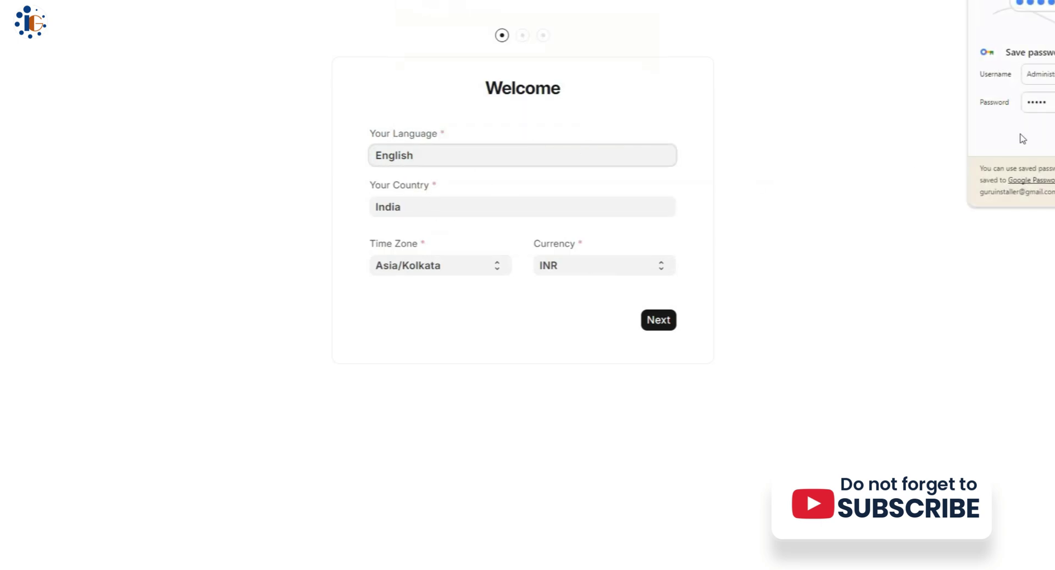
click(659, 324)
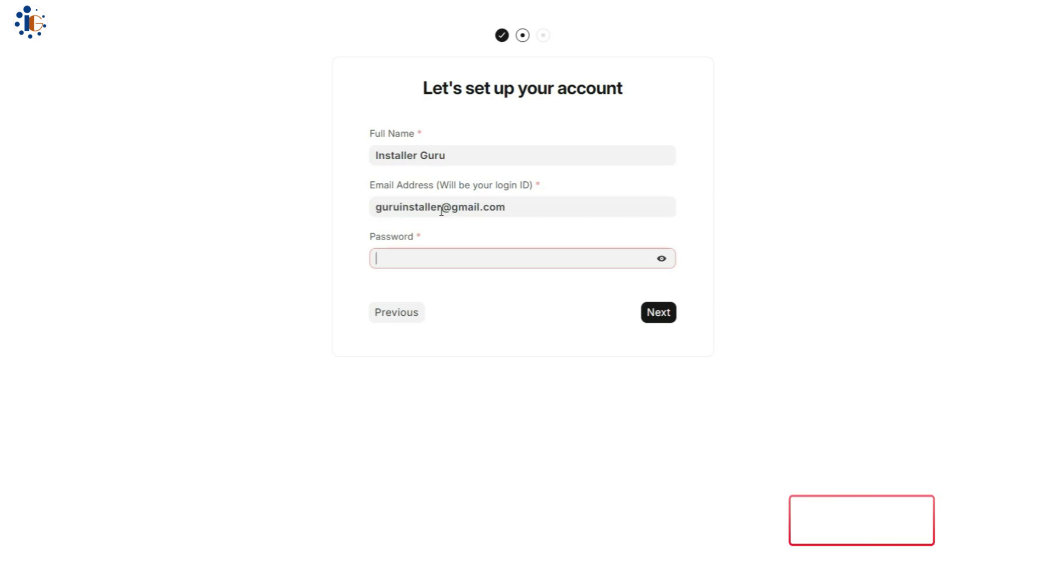
- Complete account setup, keep India - Chart of Accounts, and preview the accounts tree
text(***)
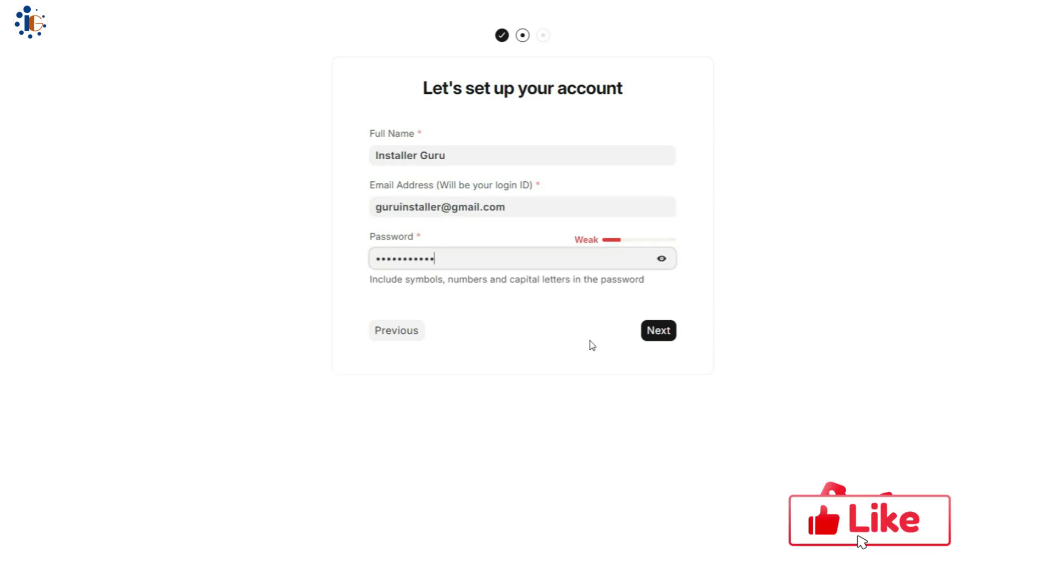
key(Return)
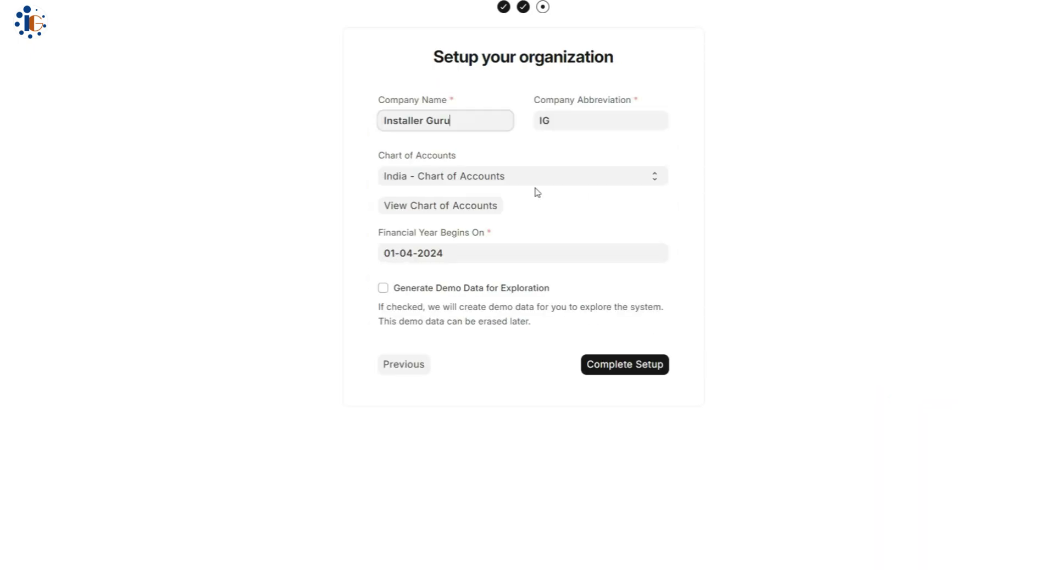
click(507, 182)
click(504, 189)
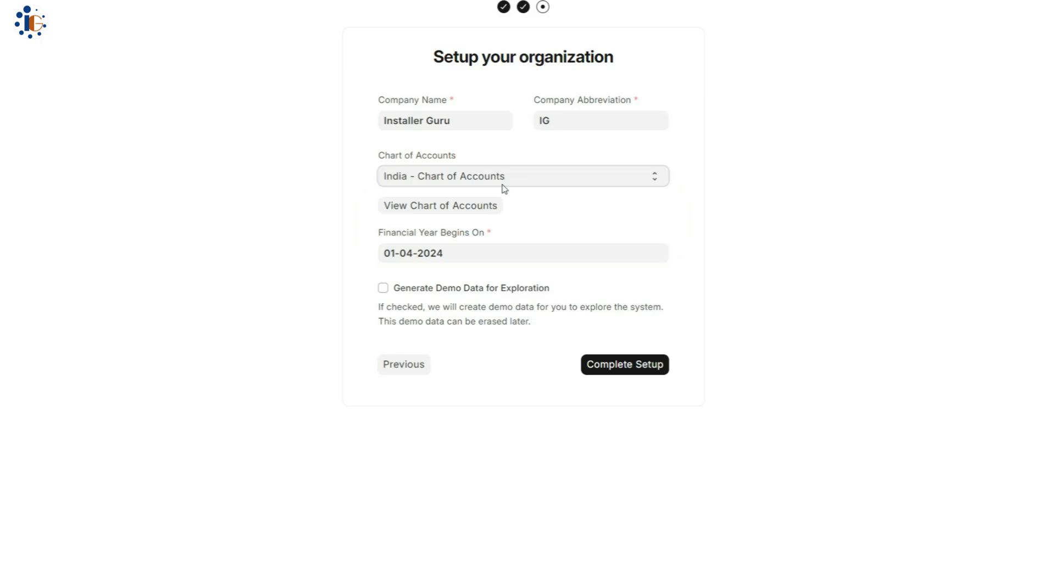
click(431, 208)
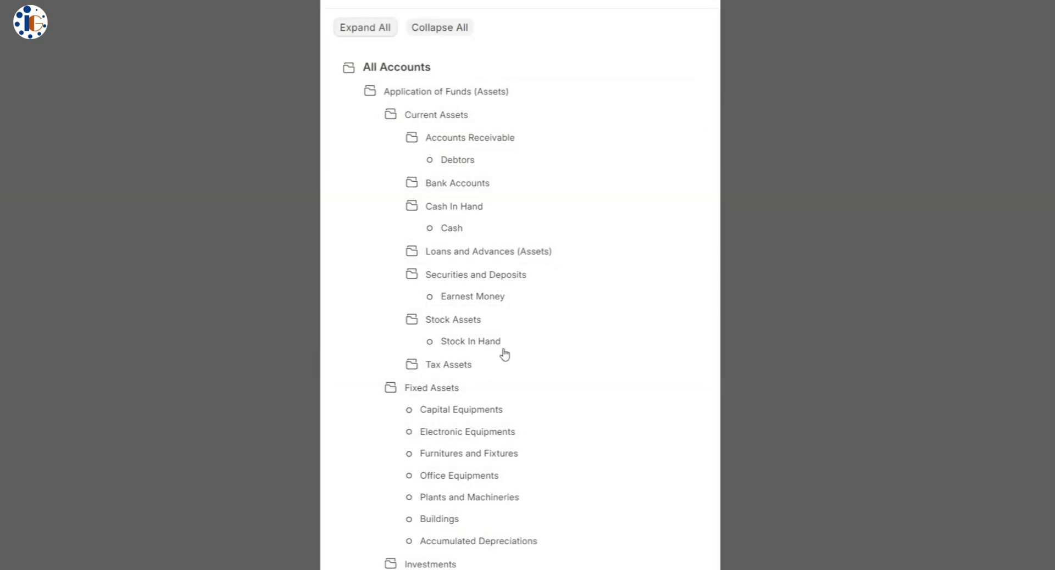
key(Escape)
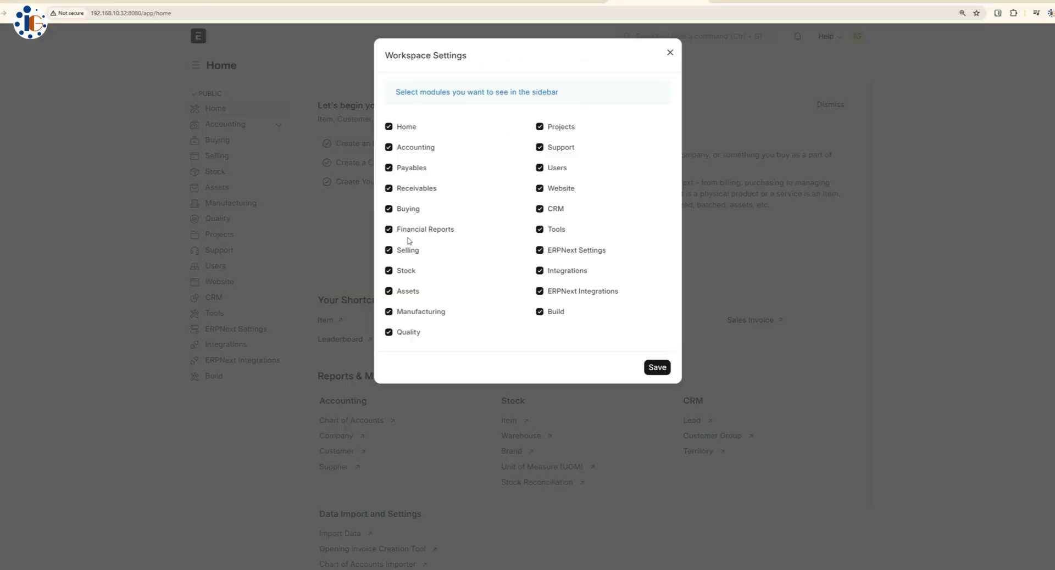
- Save the sidebar with all modules and view the Events and What's New notifications
click(658, 368)
click(676, 36)
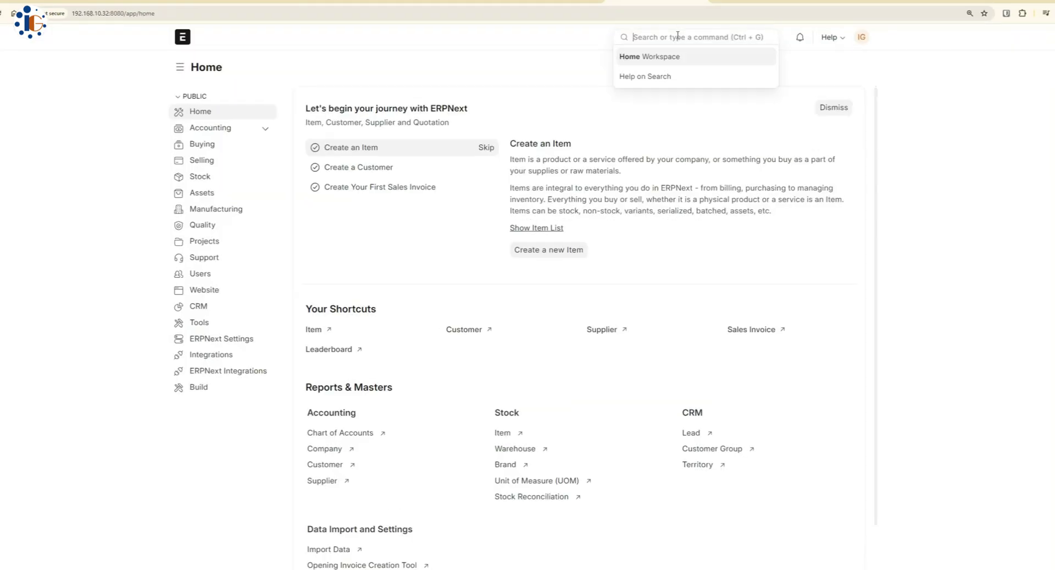
click(797, 36)
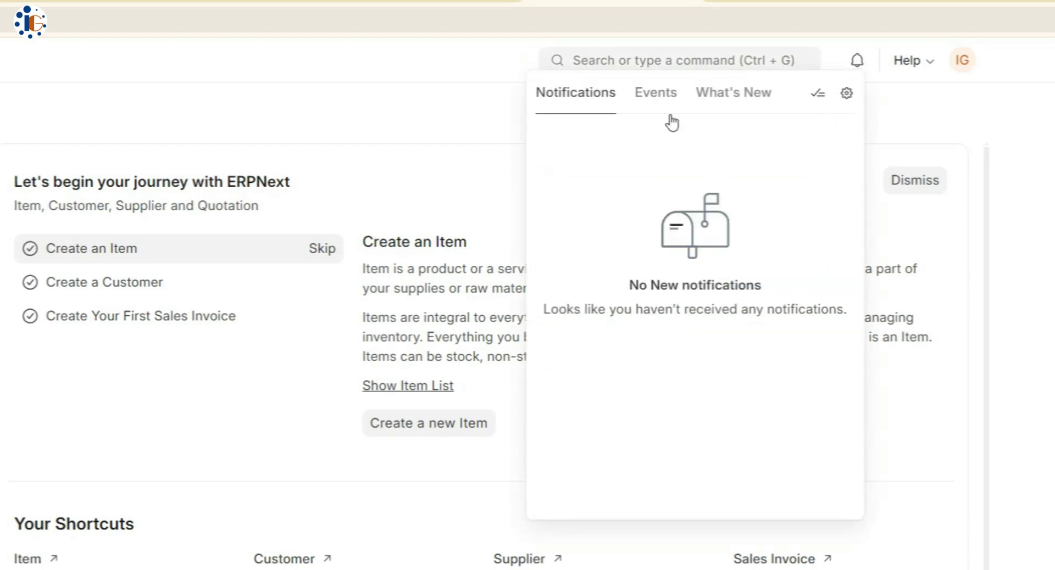
click(656, 93)
click(734, 92)
- Look through the Help menu's Documentation, About information and Keyboard Shortcuts
click(912, 61)
right_click(800, 88)
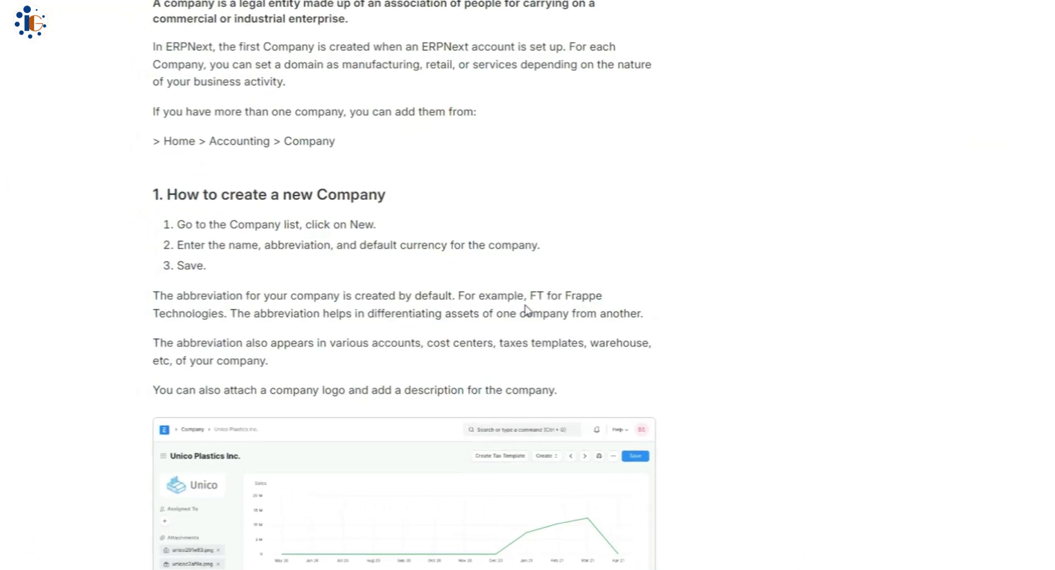
scroll(645, 481, down, 20)
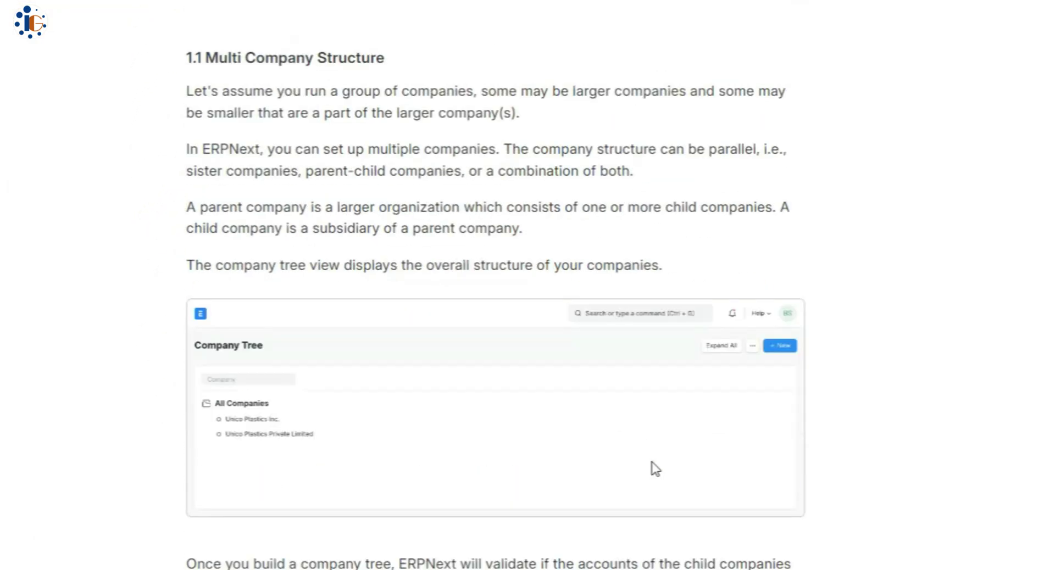
scroll(554, 500, down, 20)
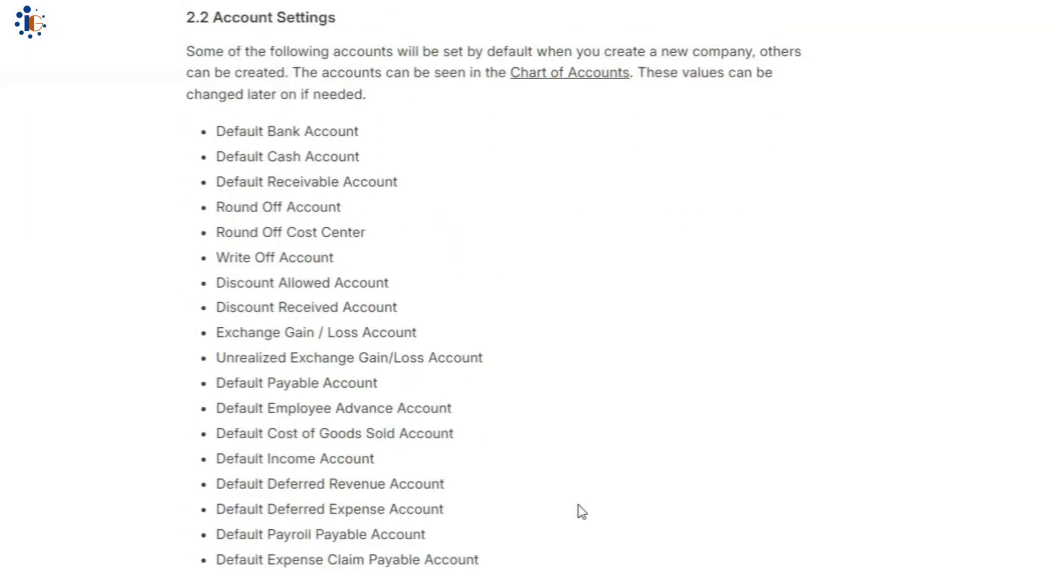
scroll(467, 558, down, 10)
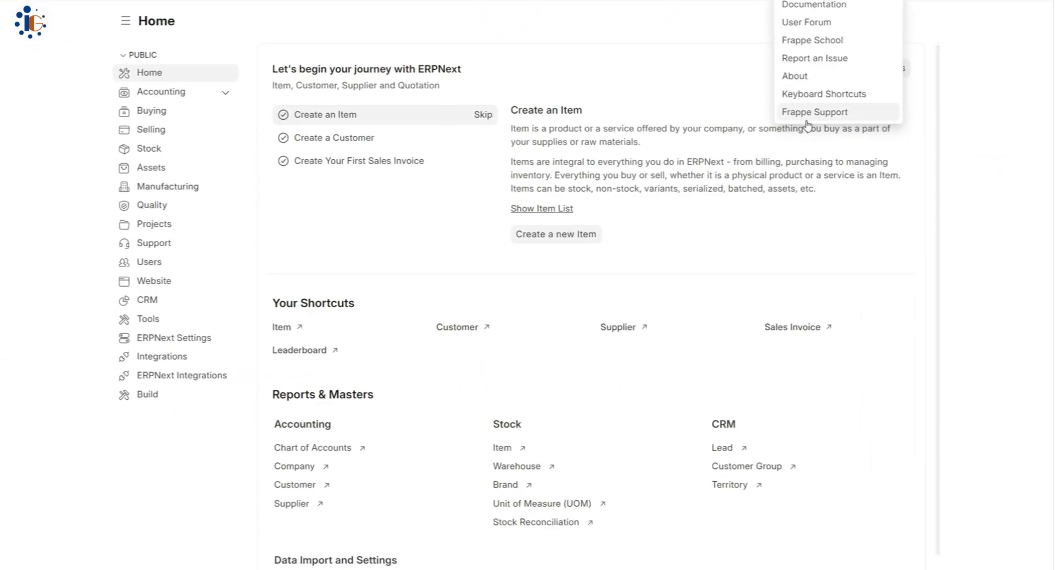
click(833, 48)
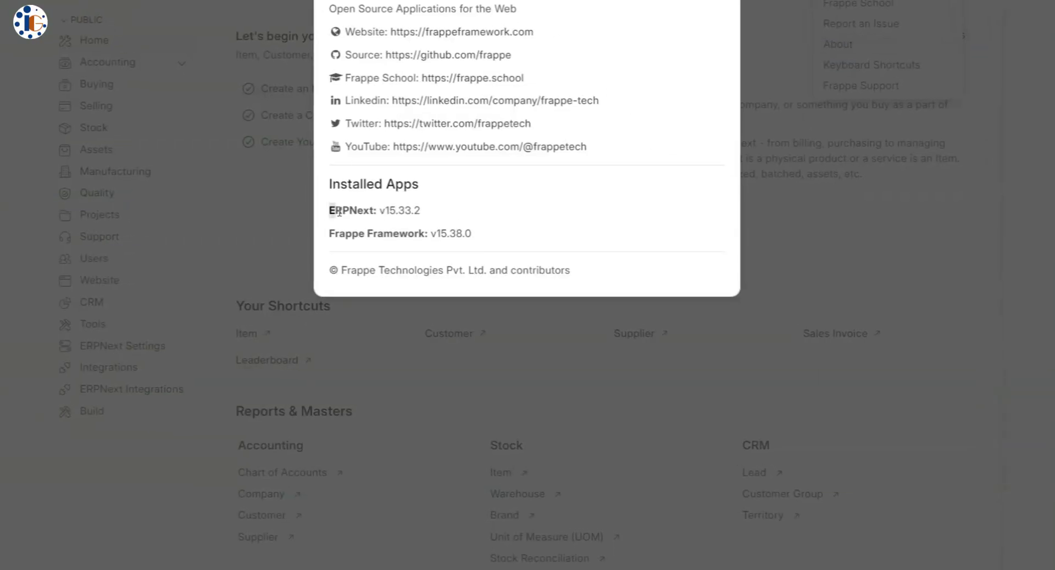
key(Escape)
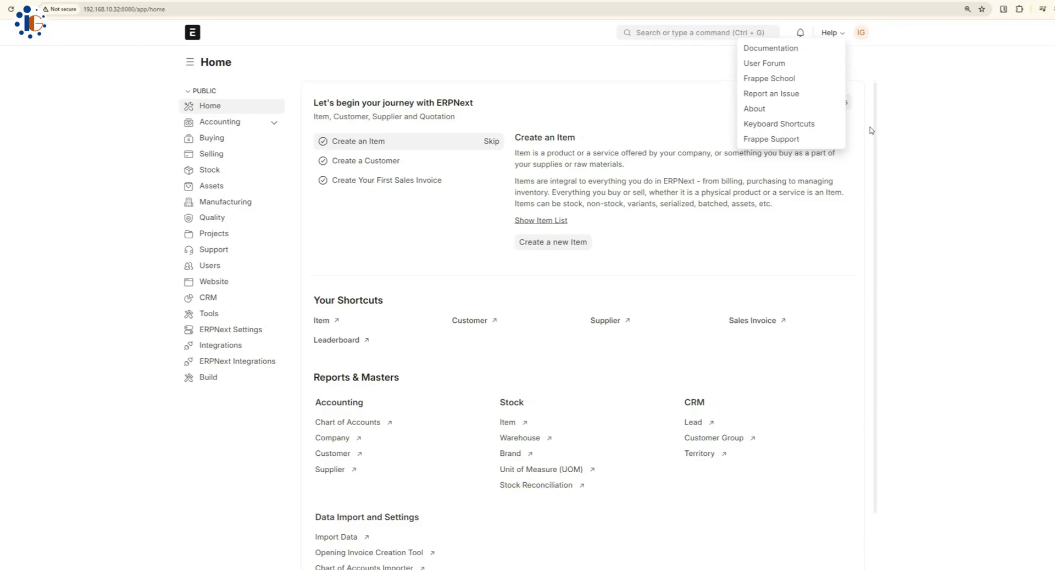
click(871, 65)
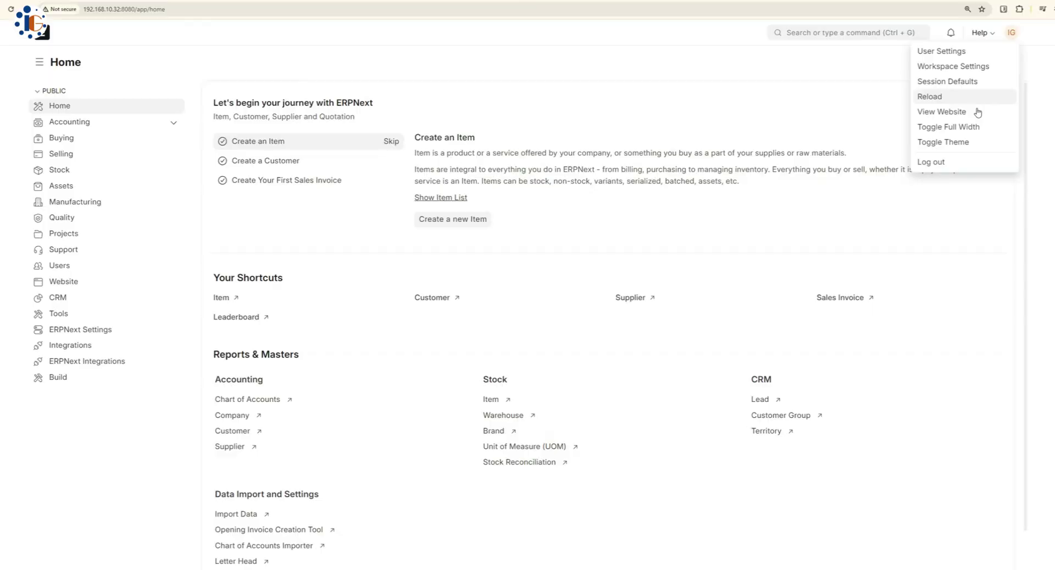
- Switch the interface to the dark Timeless Night theme
click(978, 142)
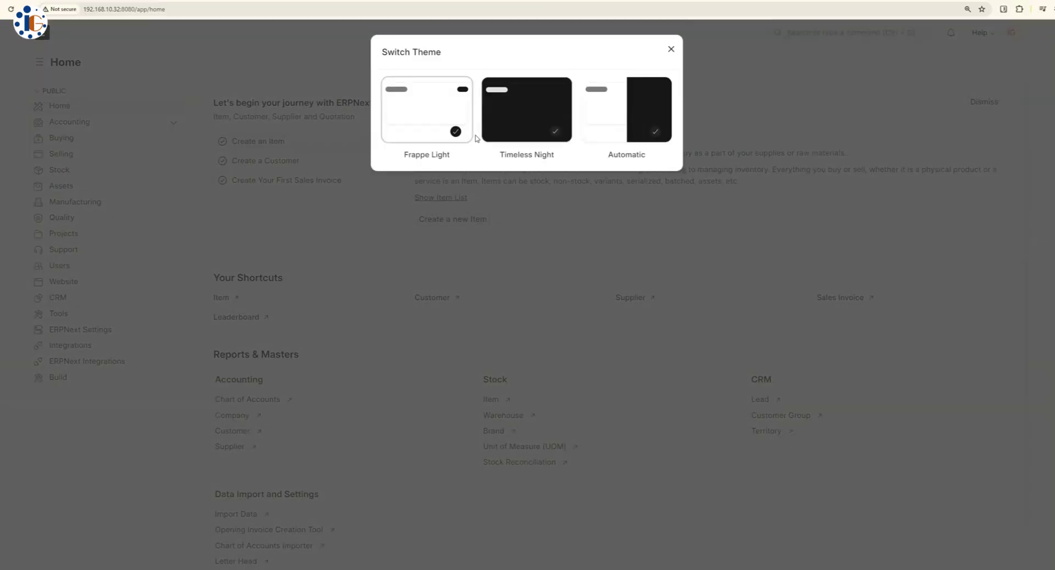
click(508, 111)
click(671, 48)
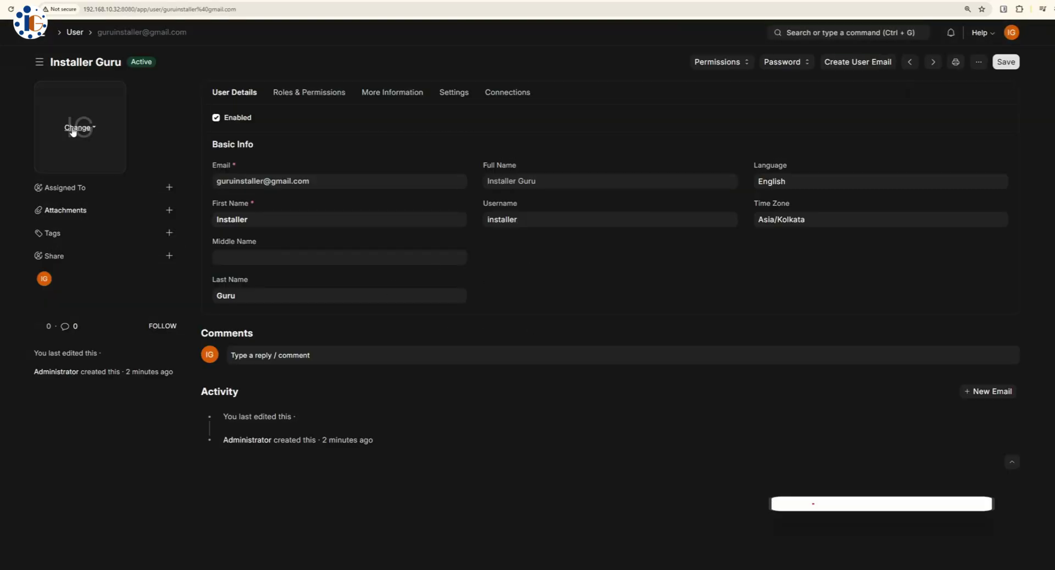
- Upload Logo-Icon.png from the computer as the user's profile image
click(72, 132)
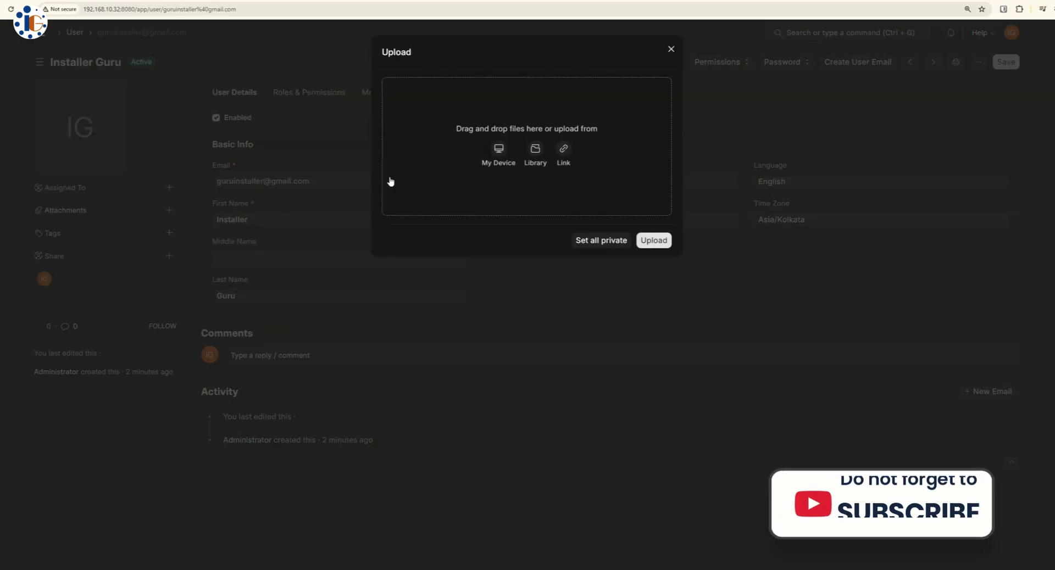
click(499, 150)
double_click(71, 71)
double_click(99, 130)
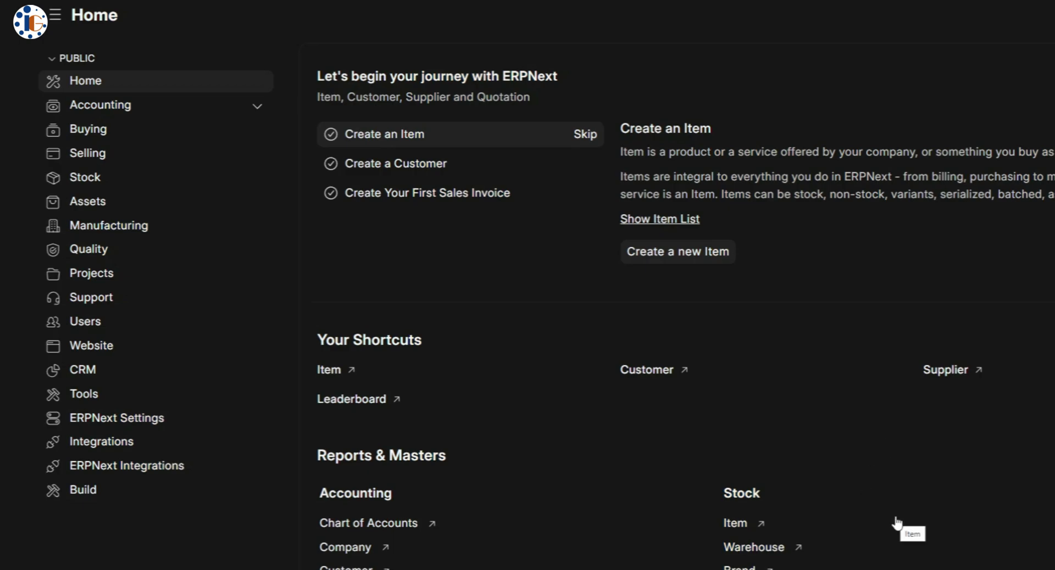
- Browse the Accounting workspace's setup steps and skip ahead in the chart of accounts video
click(193, 115)
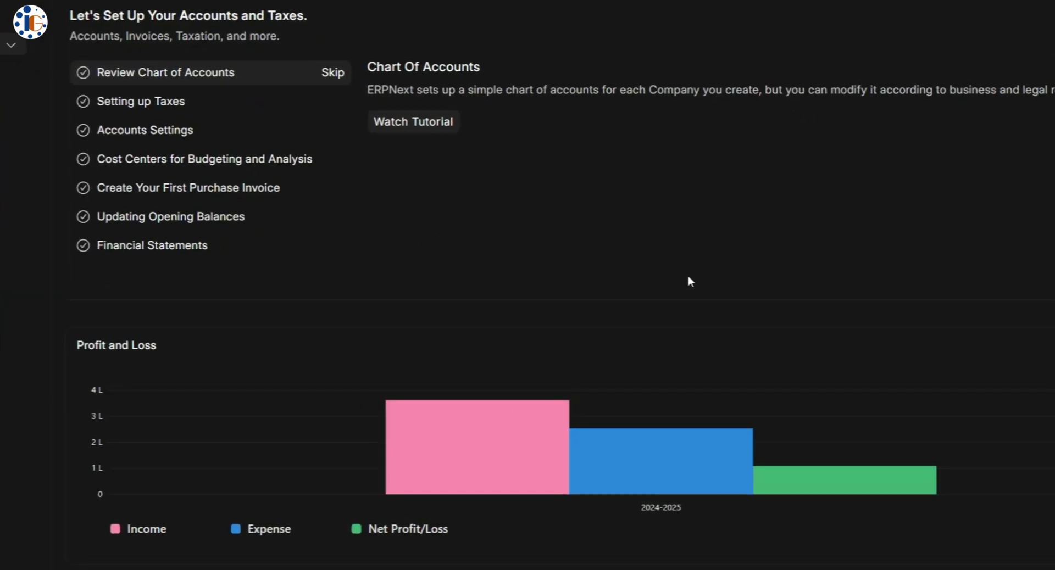
scroll(736, 307, down, 7)
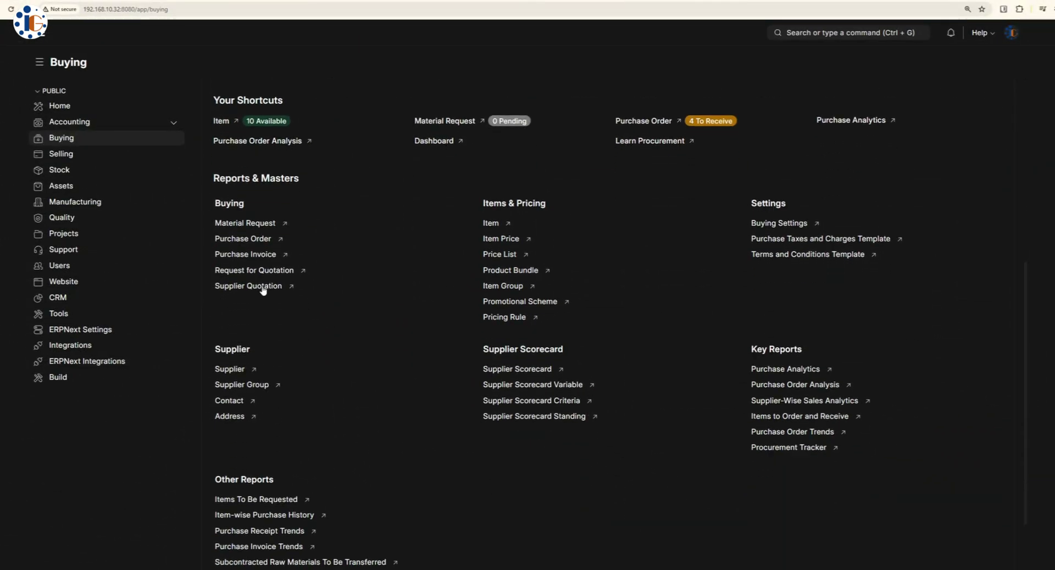
scroll(497, 226, down, 3)
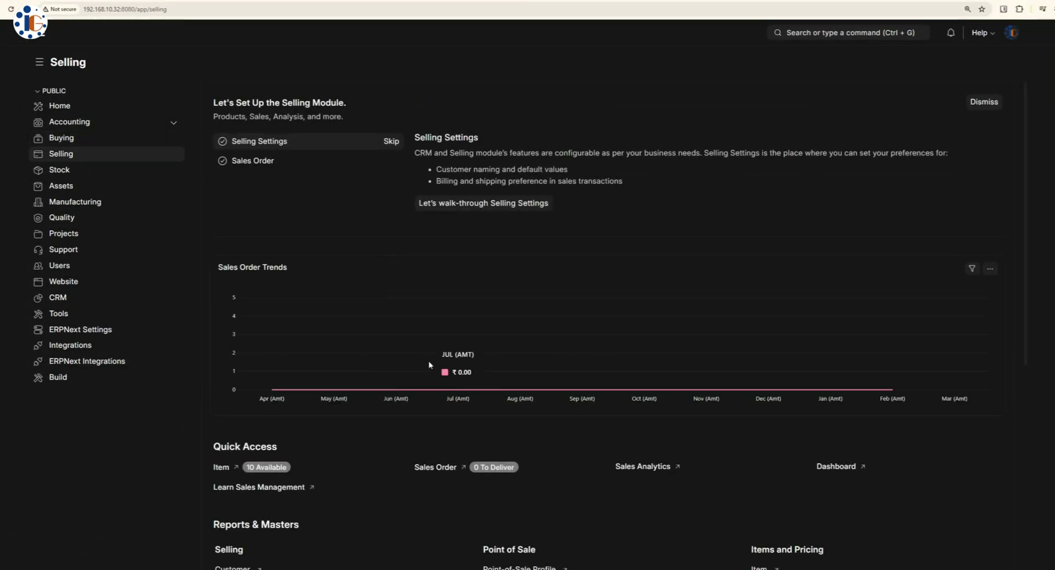
scroll(430, 365, down, 4)
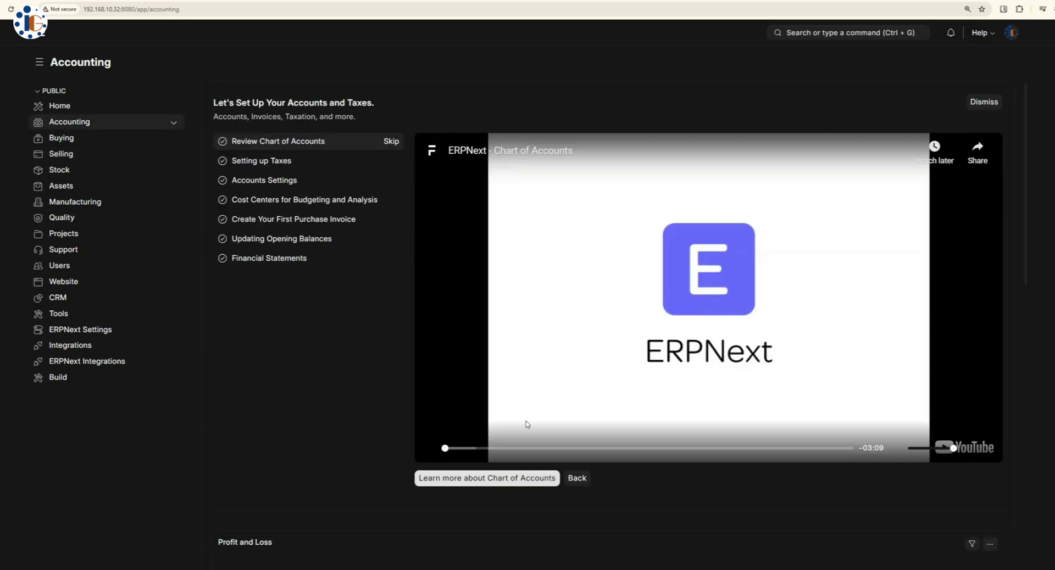
click(476, 448)
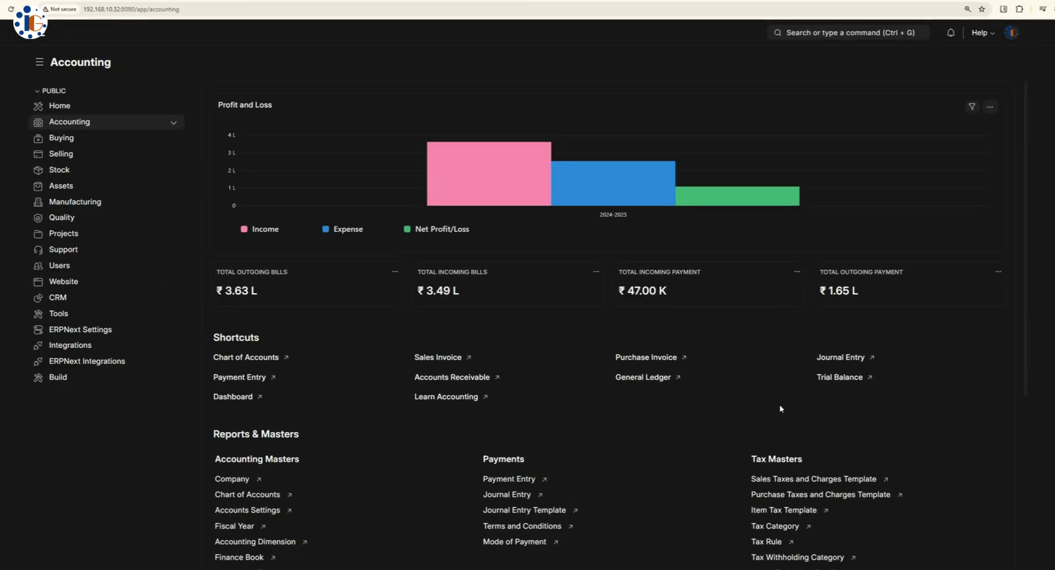
- View the Accounts dashboard, then return to Accounting and browse its Reports & Masters
click(233, 397)
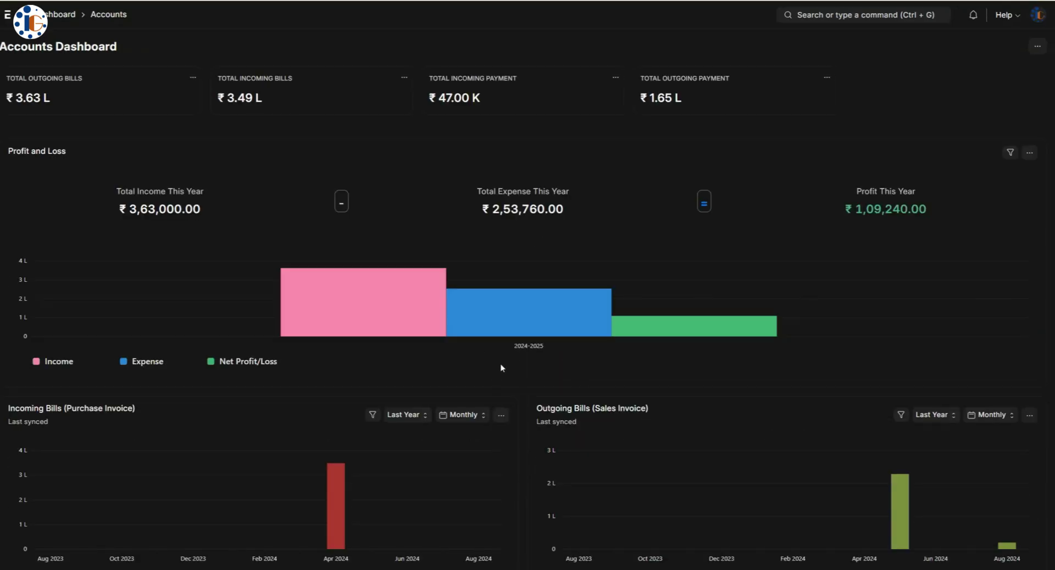
scroll(501, 367, down, 10)
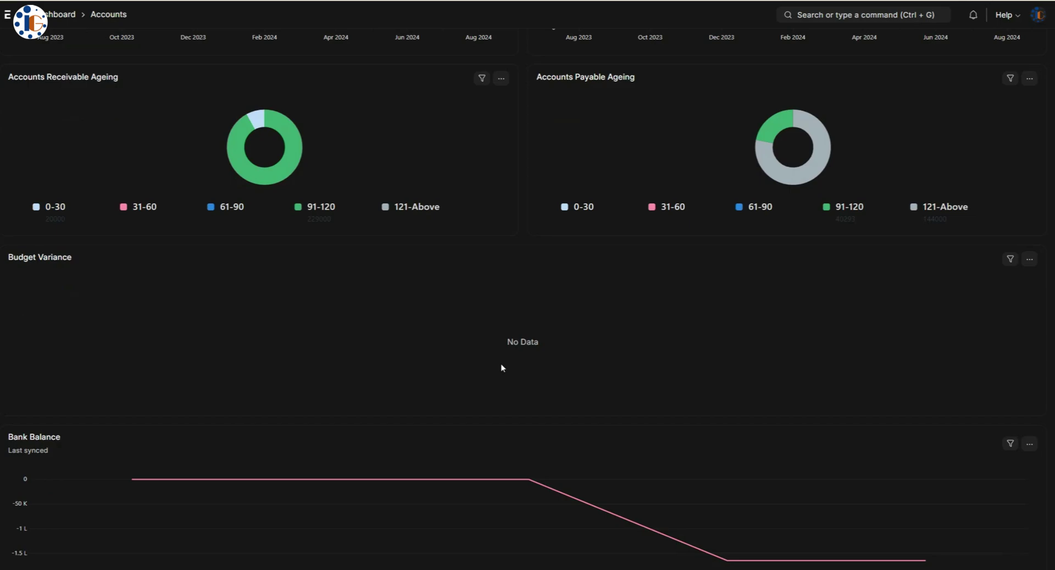
scroll(503, 367, up, 10)
key(alt+Left)
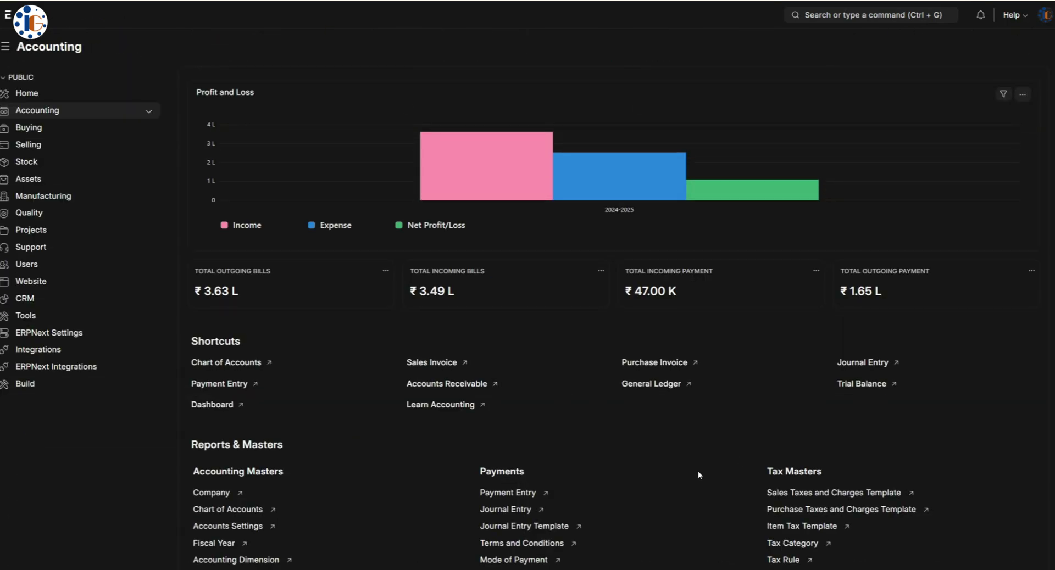
scroll(698, 471, down, 5)
scroll(499, 378, down, 1)
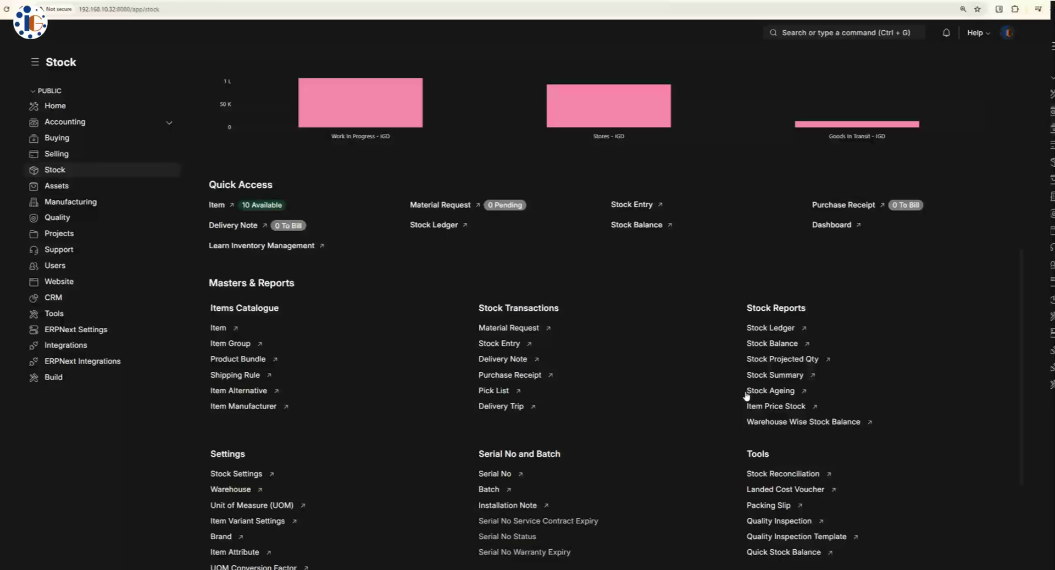
scroll(747, 397, down, 3)
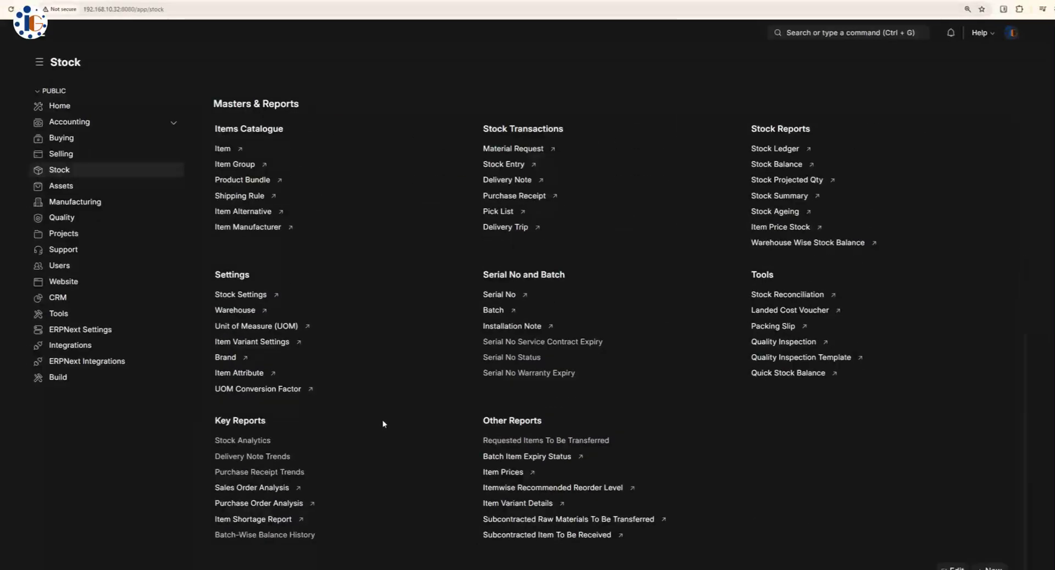
- Open the Headphones item and view its dashboard
click(242, 138)
click(264, 170)
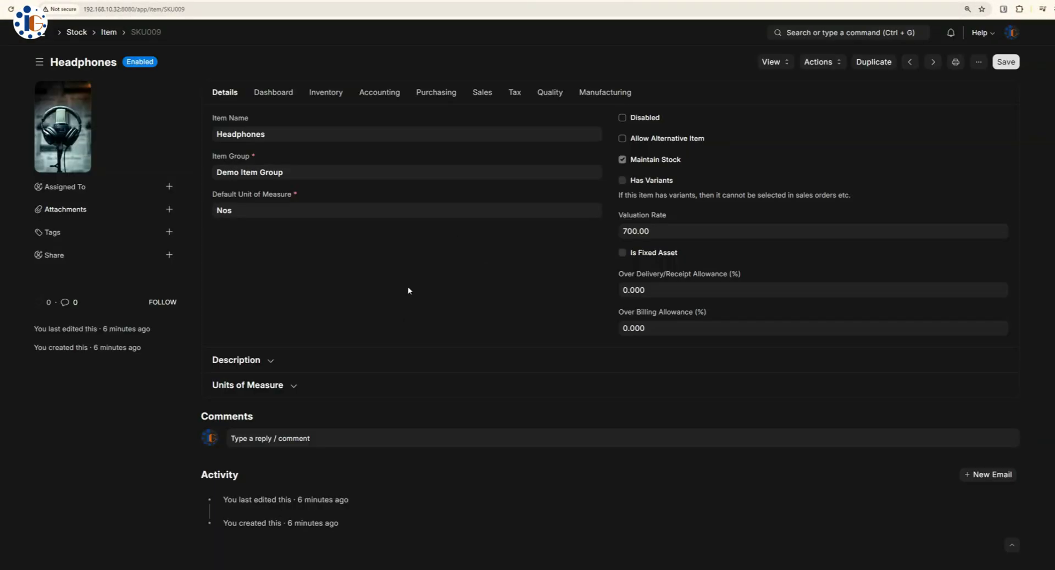
click(273, 94)
scroll(671, 417, down, 3)
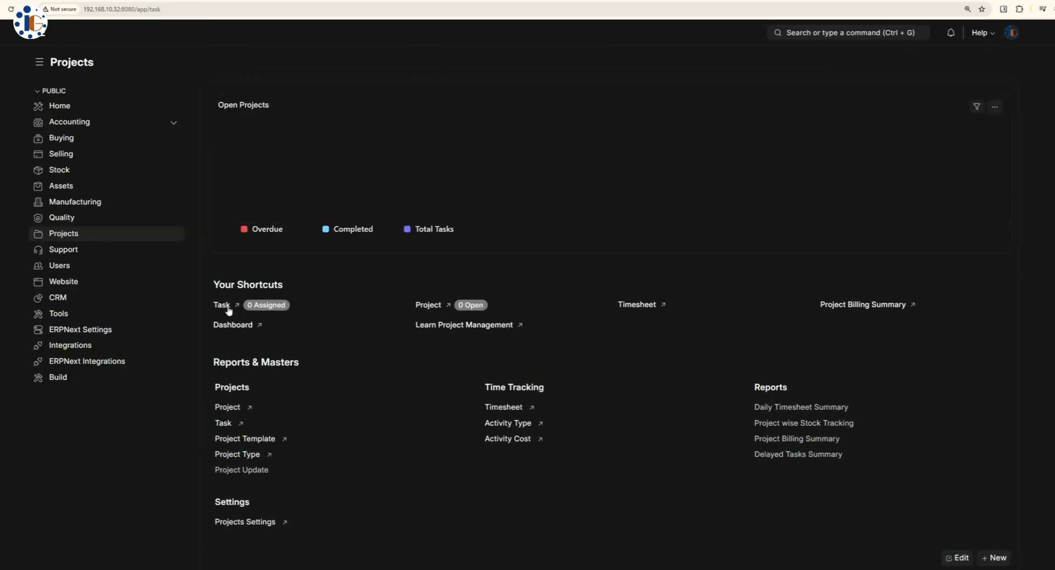
- Start a new task and expand it to the full task form
click(222, 305)
click(993, 62)
click(411, 177)
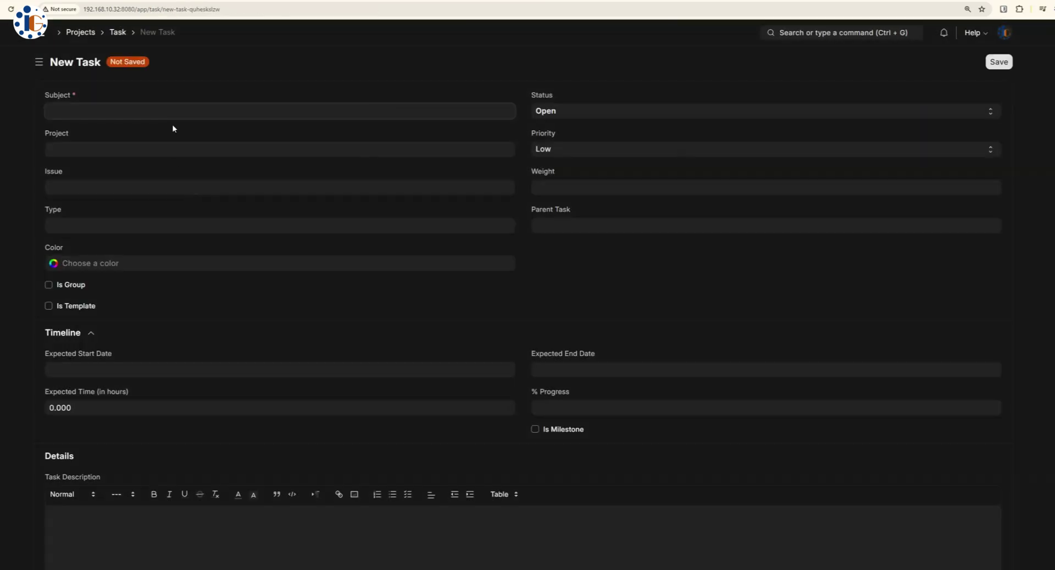
scroll(221, 323, down, 4)
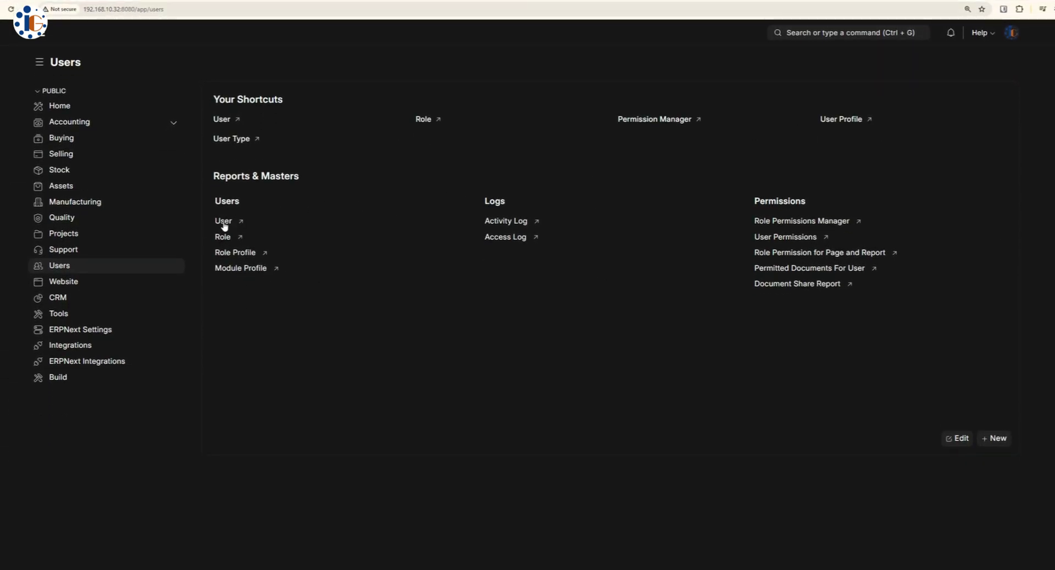
- Open a full new user form and view its roles, permissions and settings sections
click(223, 222)
click(988, 64)
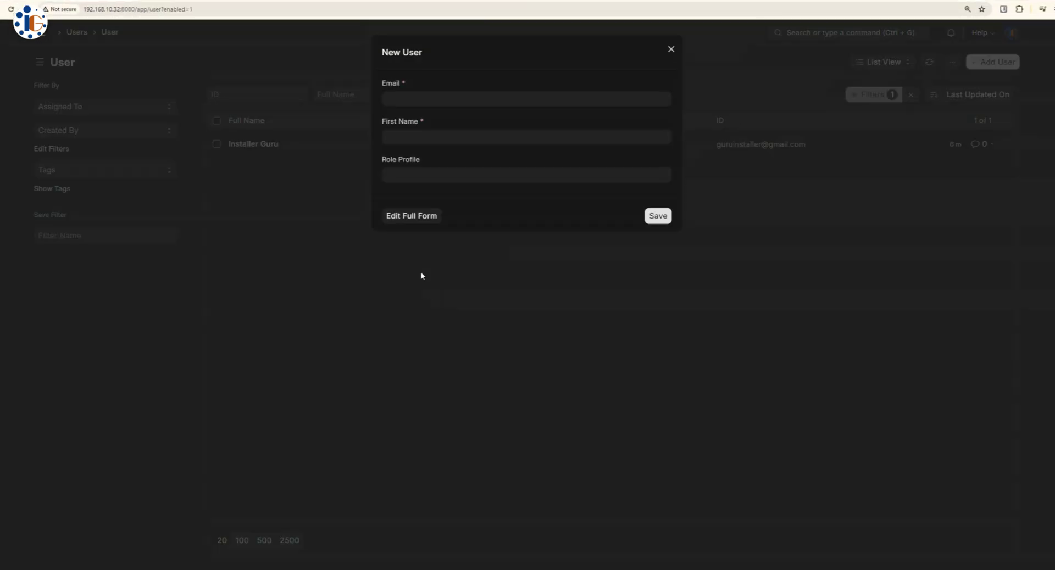
click(393, 222)
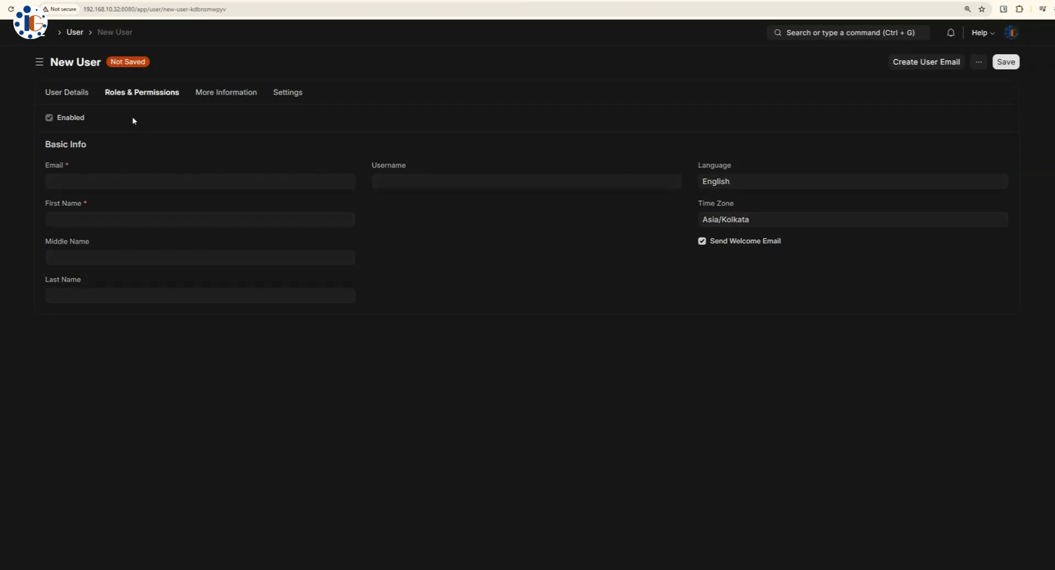
click(226, 93)
click(289, 94)
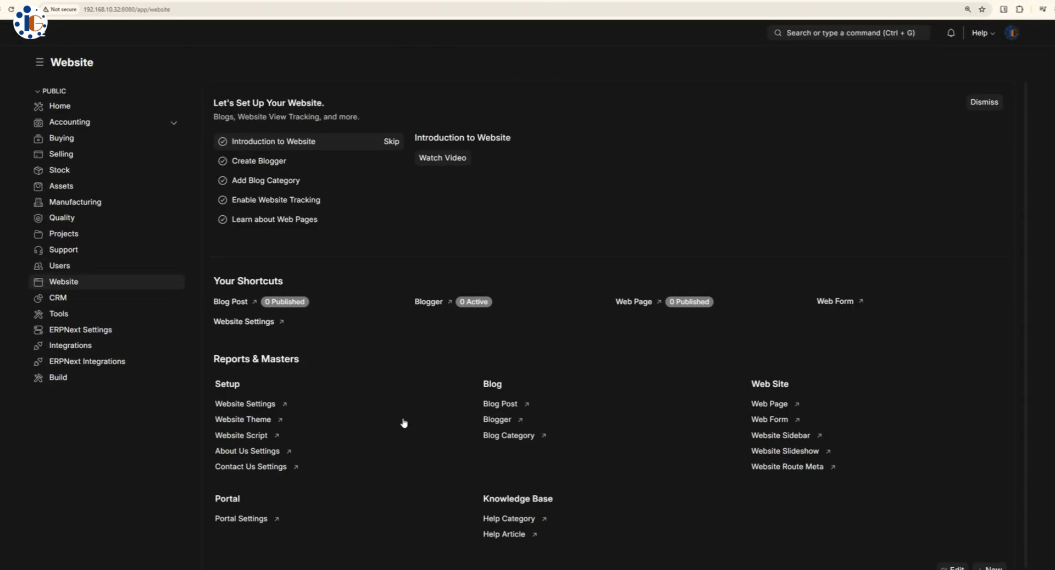
scroll(406, 407, down, 1)
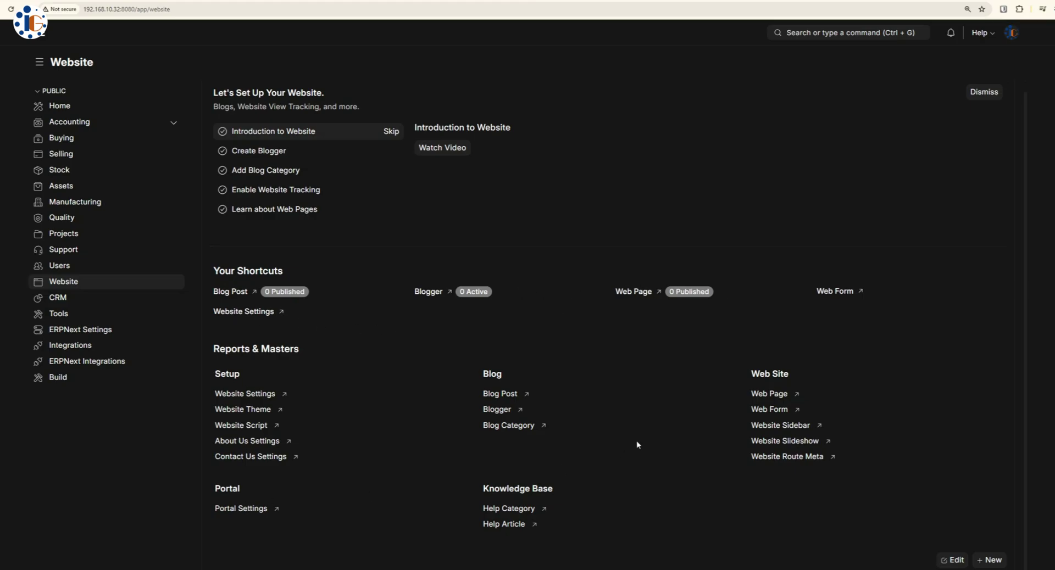
- Review Website Settings' navbar, integration, header and robots, and redirect tabs
click(246, 313)
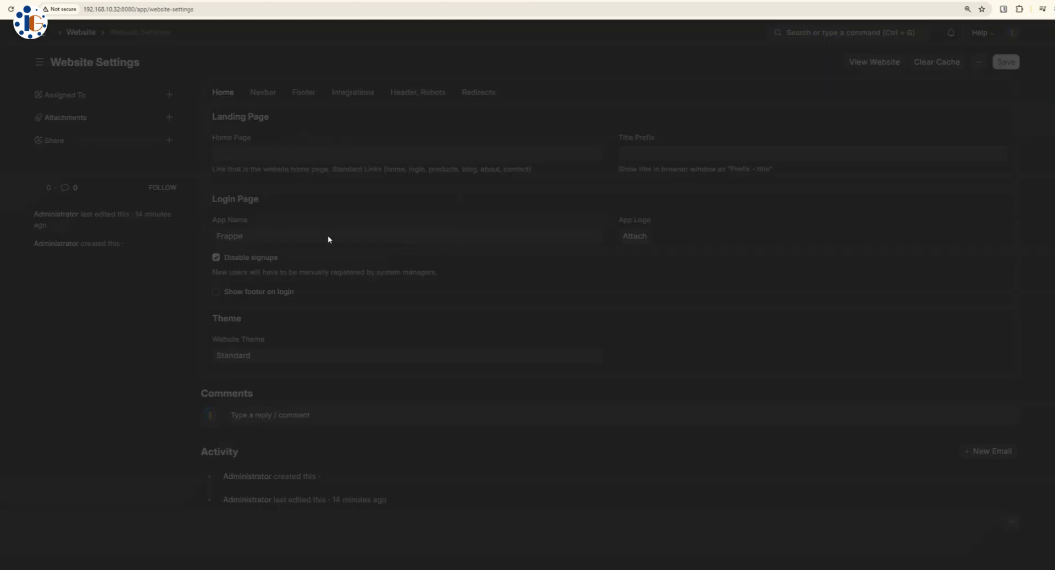
click(263, 93)
click(357, 93)
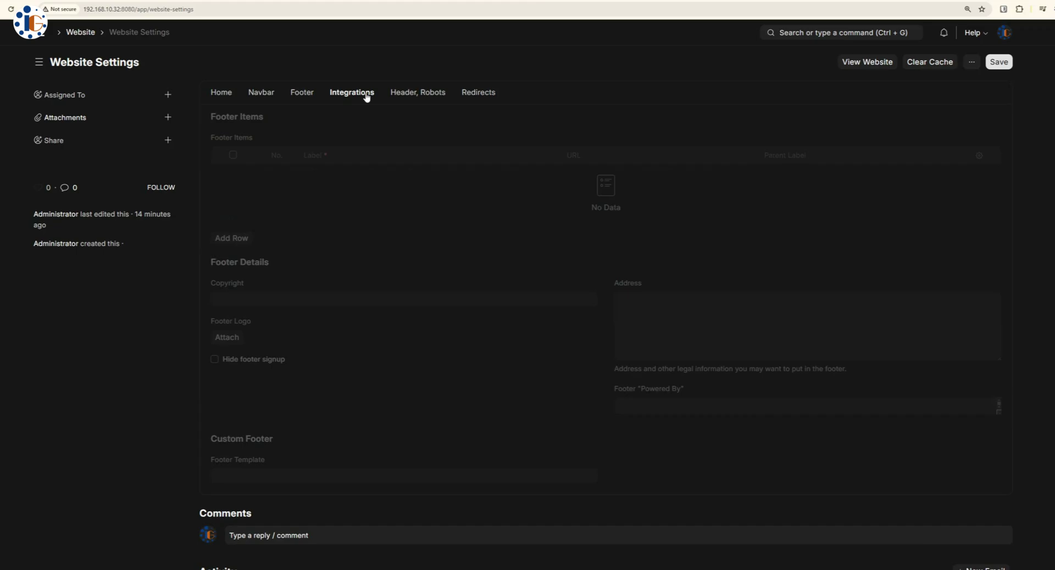
click(428, 94)
click(479, 93)
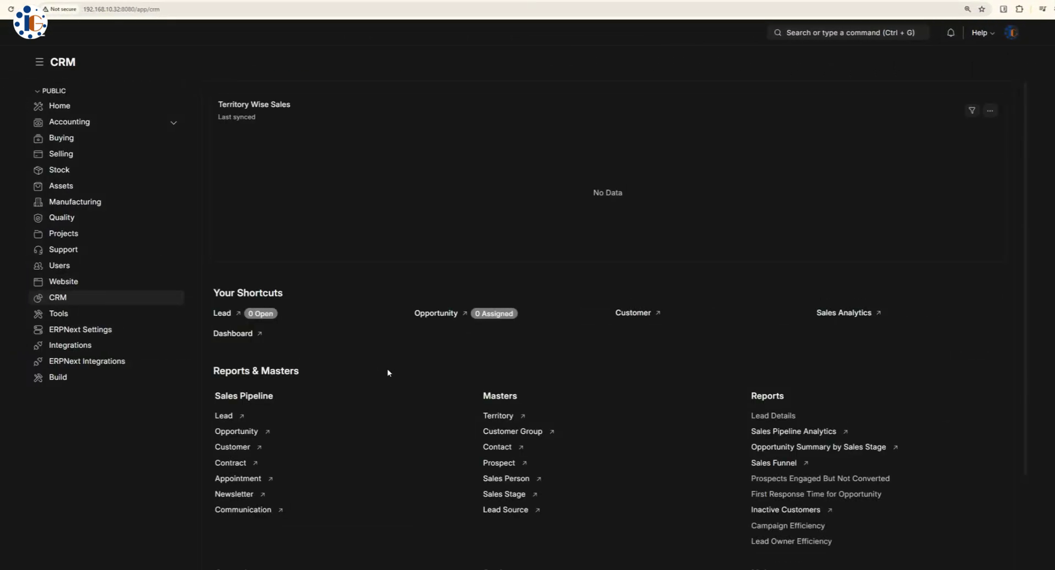
scroll(388, 373, down, 3)
scroll(731, 374, up, 3)
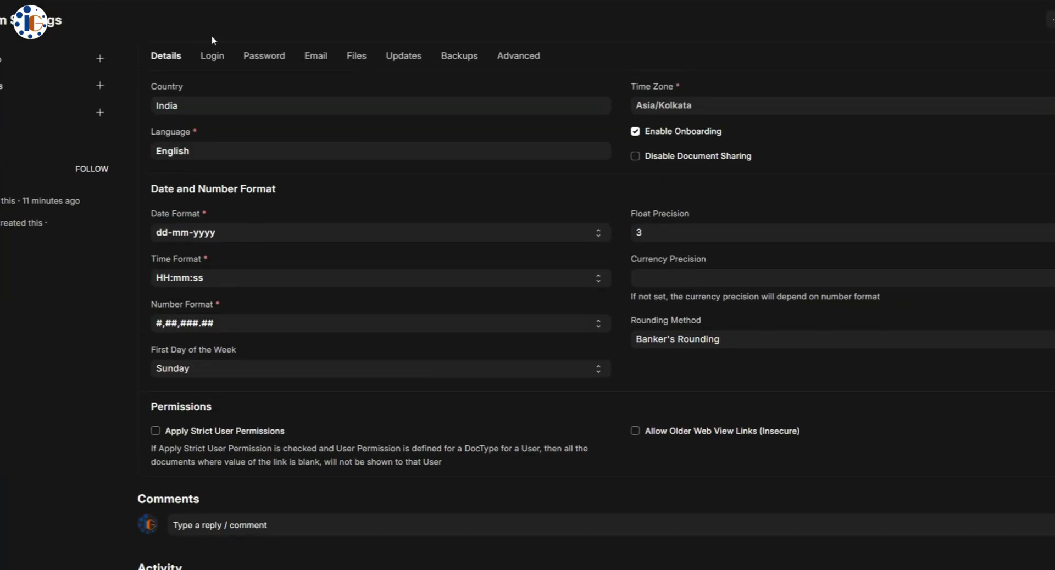
- Check the system login settings, then go to the ERPNext Integrations page
click(212, 47)
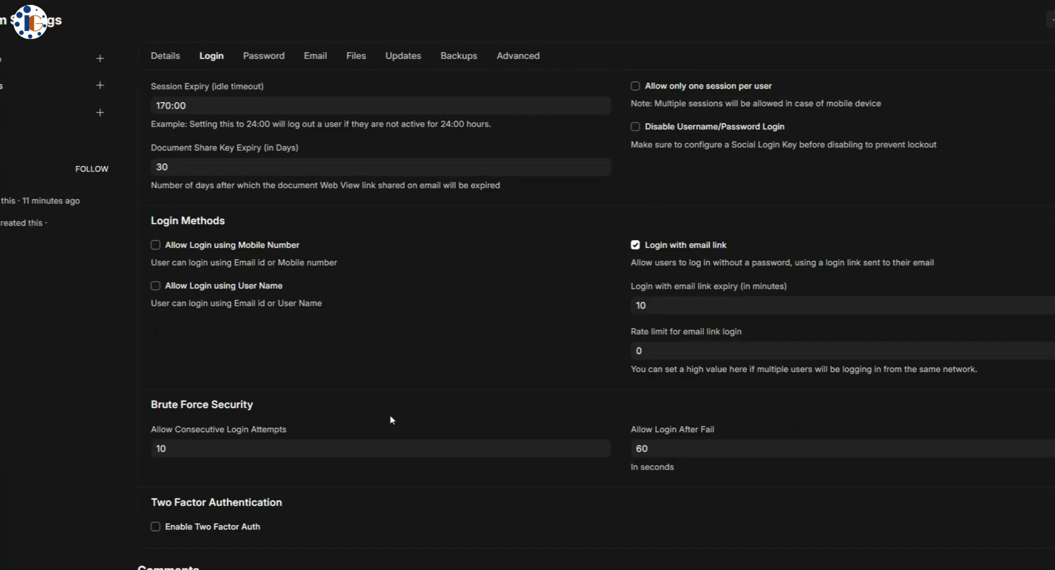
scroll(464, 378, down, 1)
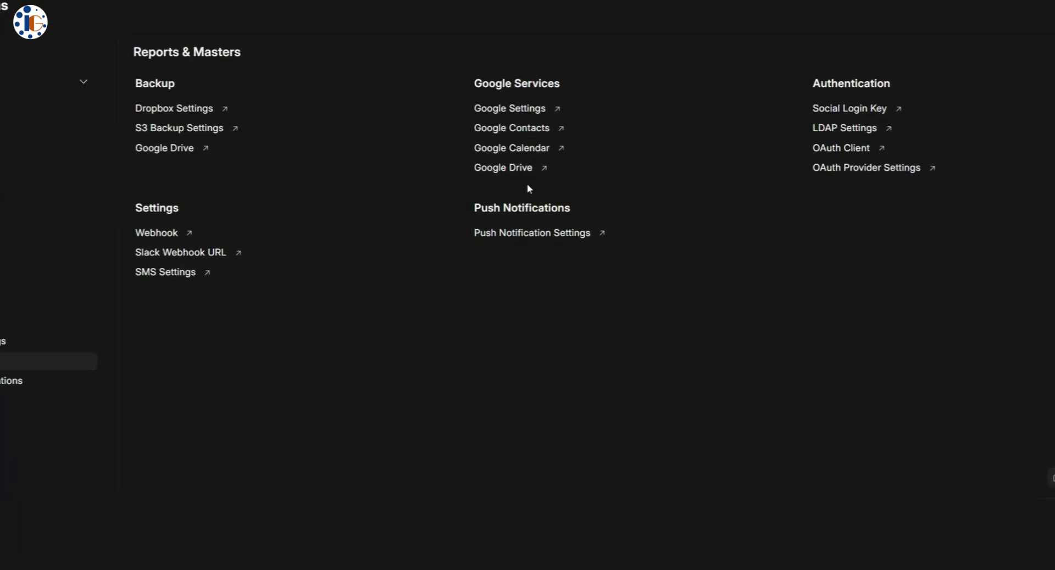
click(11, 381)
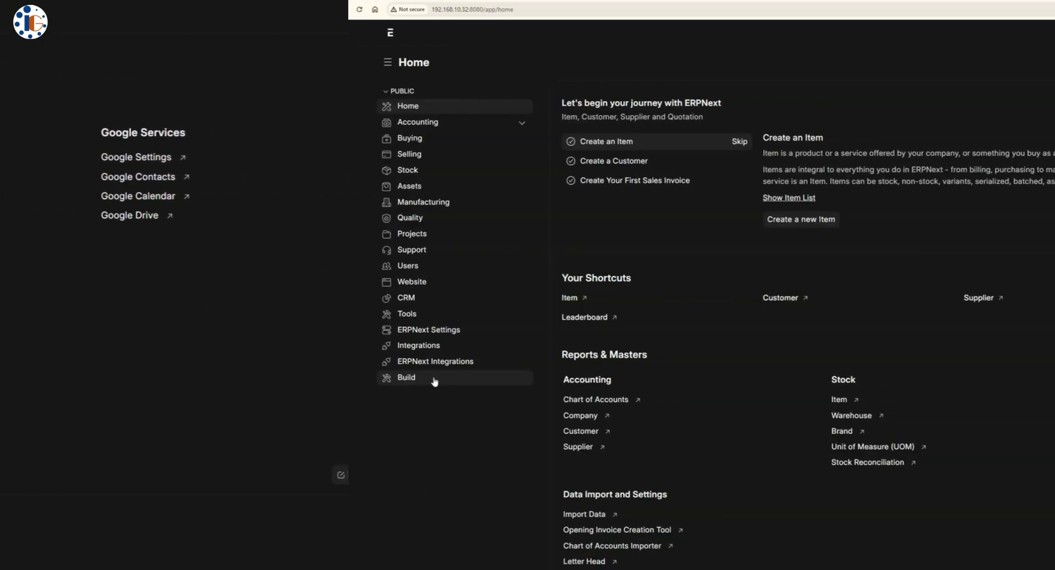
- Browse the DocType list and open the new DocType dialog, then cancel and return to Build
click(431, 377)
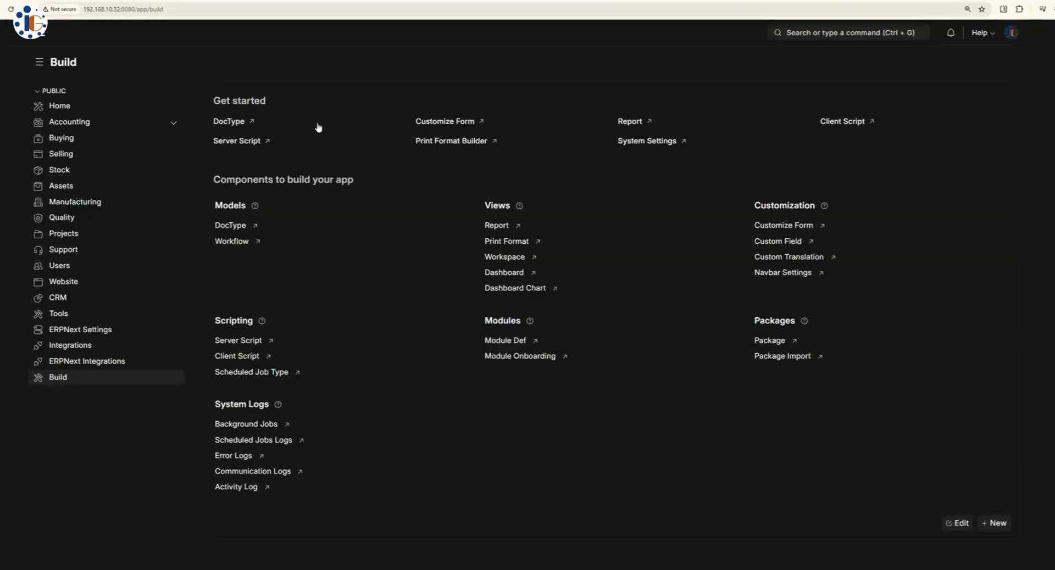
click(230, 121)
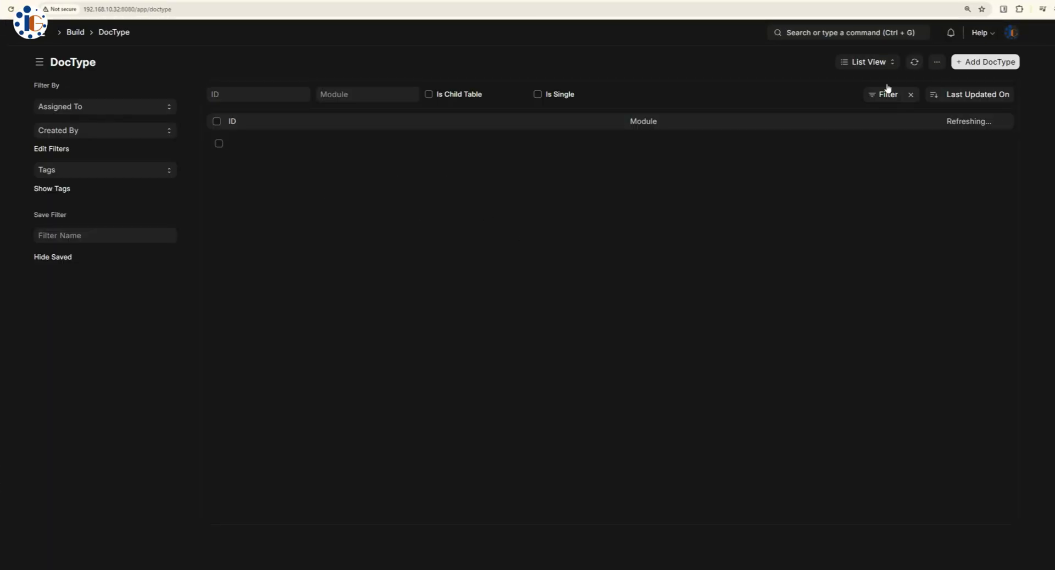
key(ctrl+b)
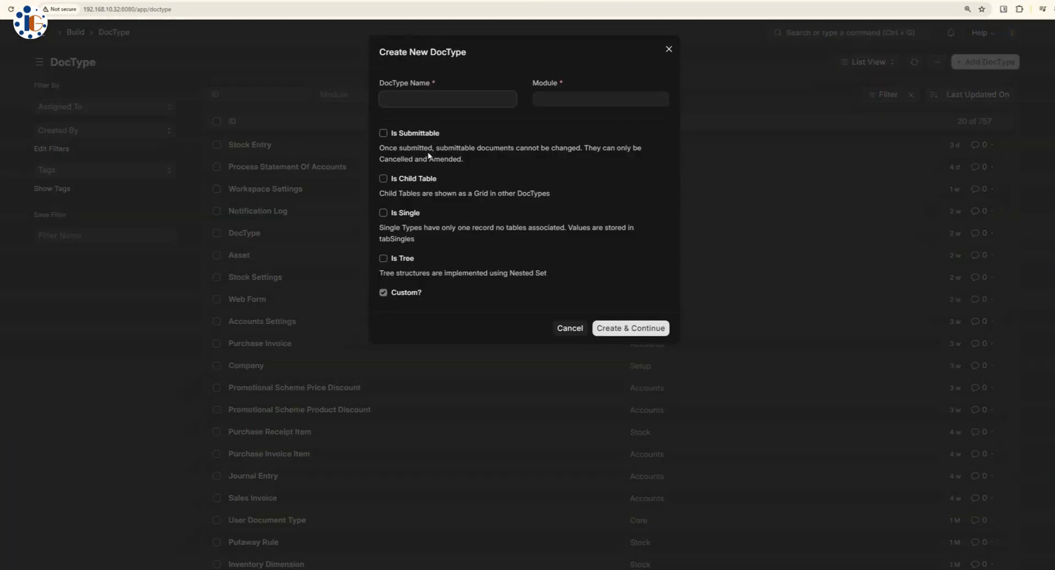
click(676, 52)
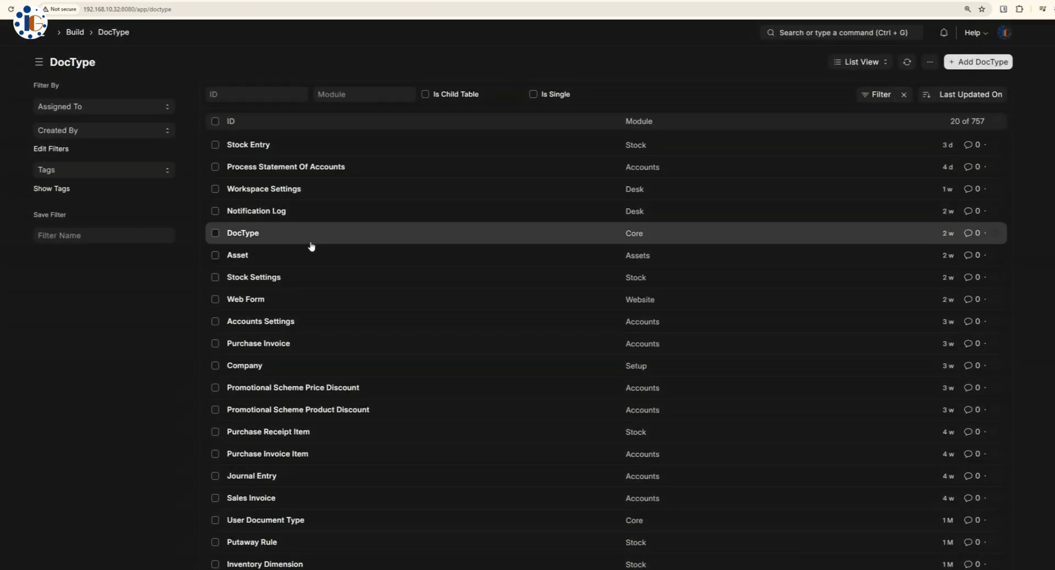
key(alt+Left)
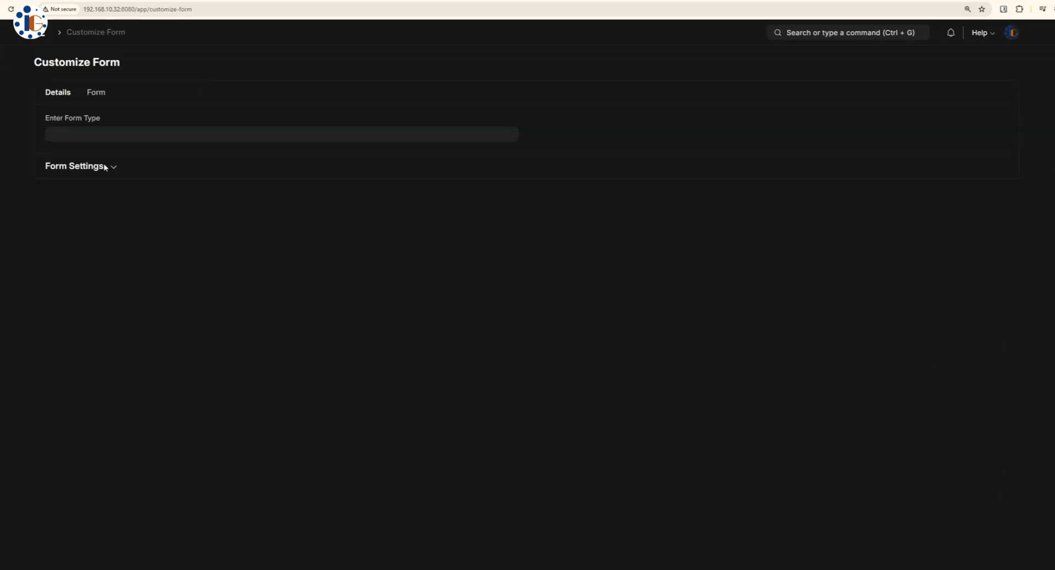